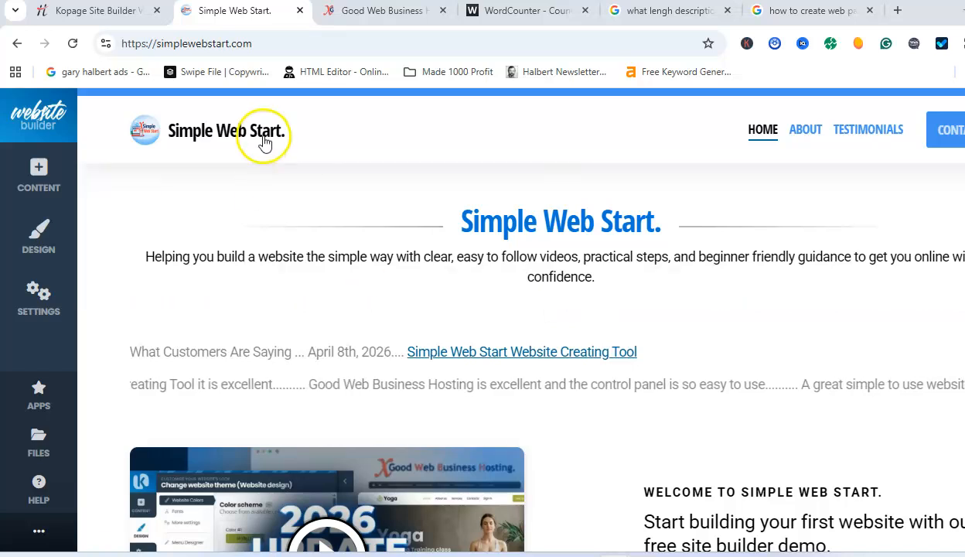
Apply Menu Design #2 to the website header and save the change.
{"action": "mouse_move", "coordinate": [263, 142]}
{"action": "mouse_move", "coordinate": [259, 209]}
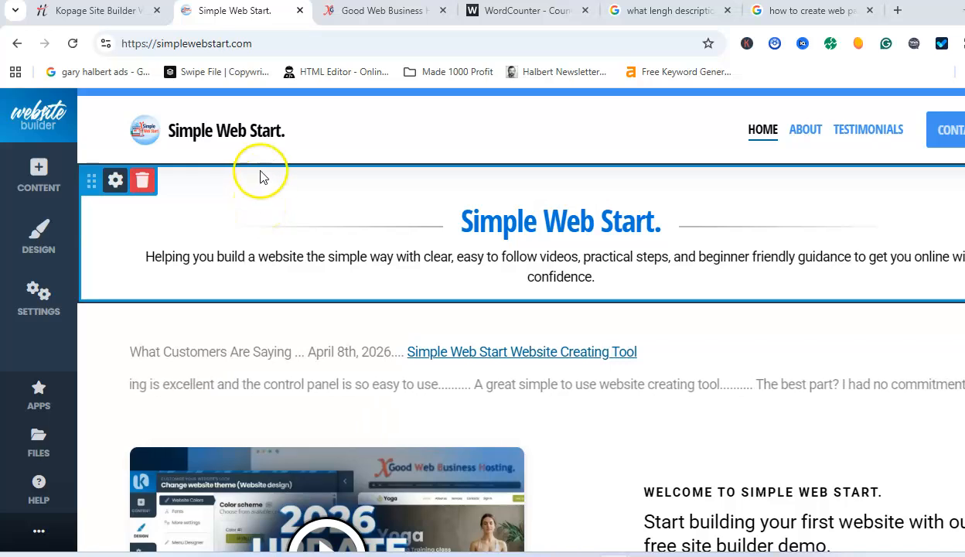
{"action": "mouse_move", "coordinate": [256, 358]}
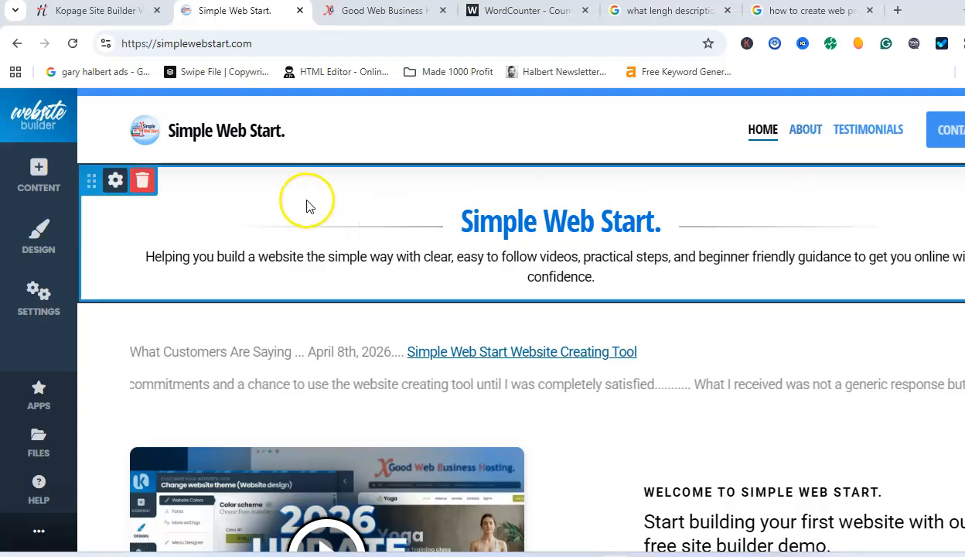
{"action": "mouse_move", "coordinate": [230, 140]}
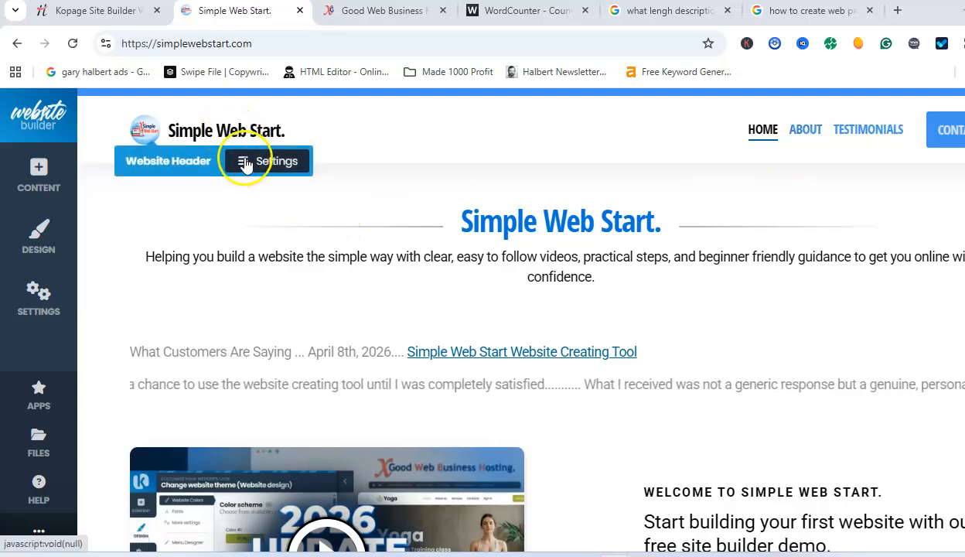
{"action": "left_click", "coordinate": [245, 161]}
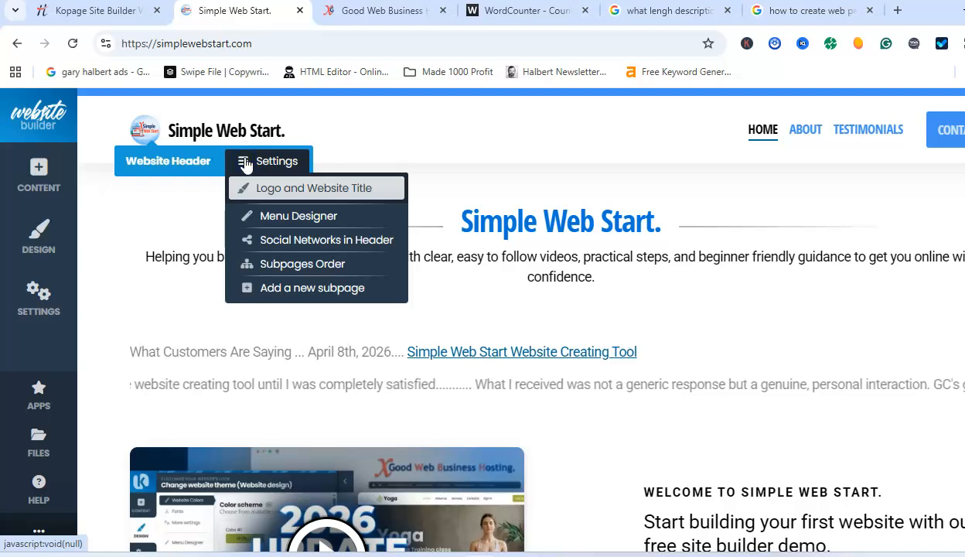
{"action": "left_click", "coordinate": [299, 215]}
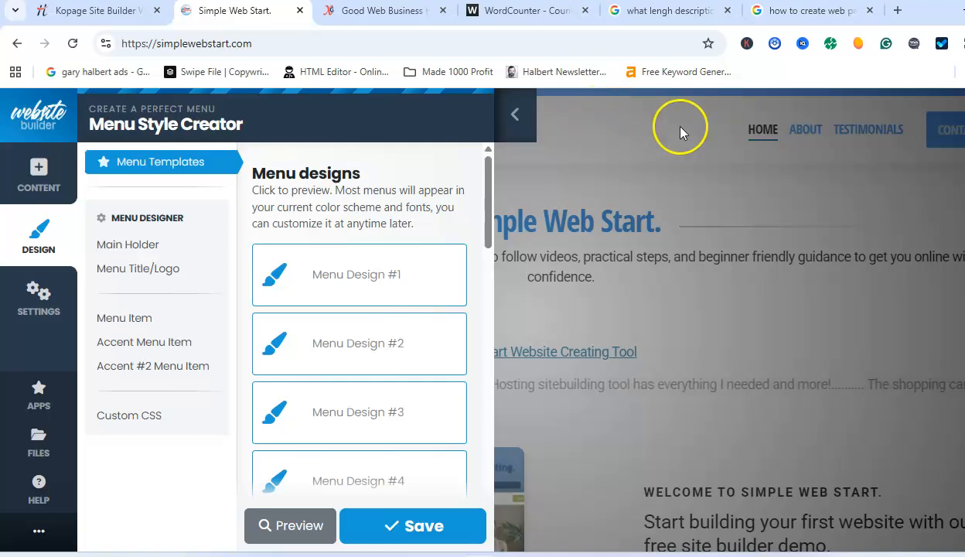
{"action": "left_click", "coordinate": [361, 337]}
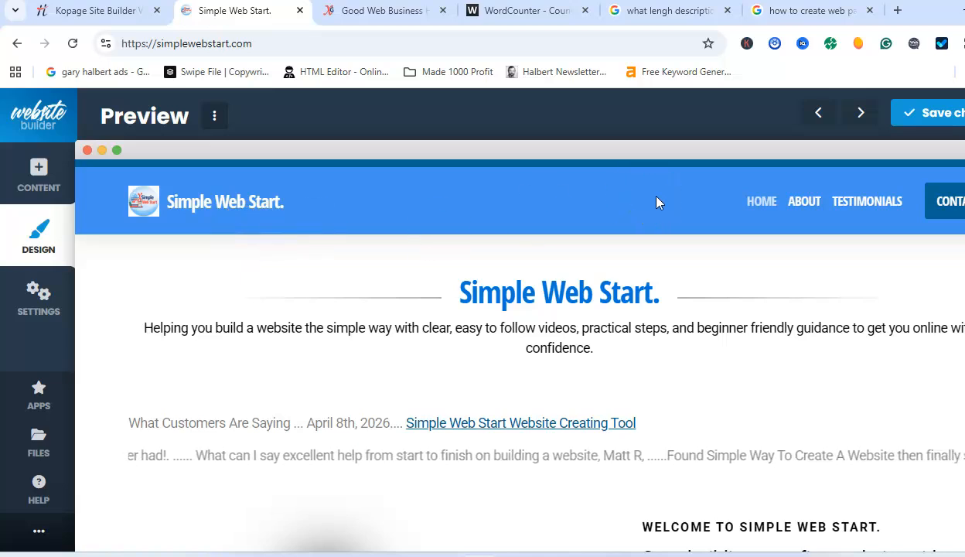
{"action": "left_click", "coordinate": [678, 202]}
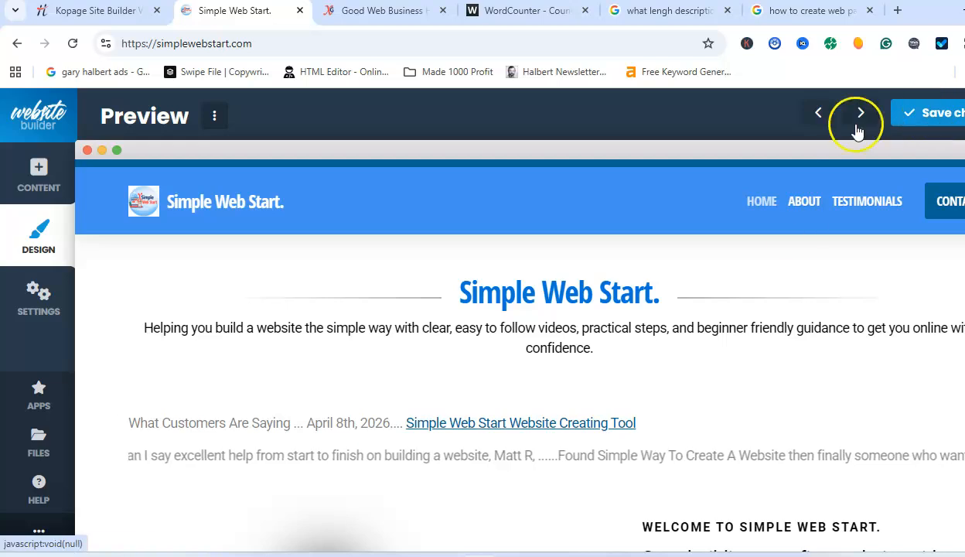
{"action": "left_click", "coordinate": [920, 113]}
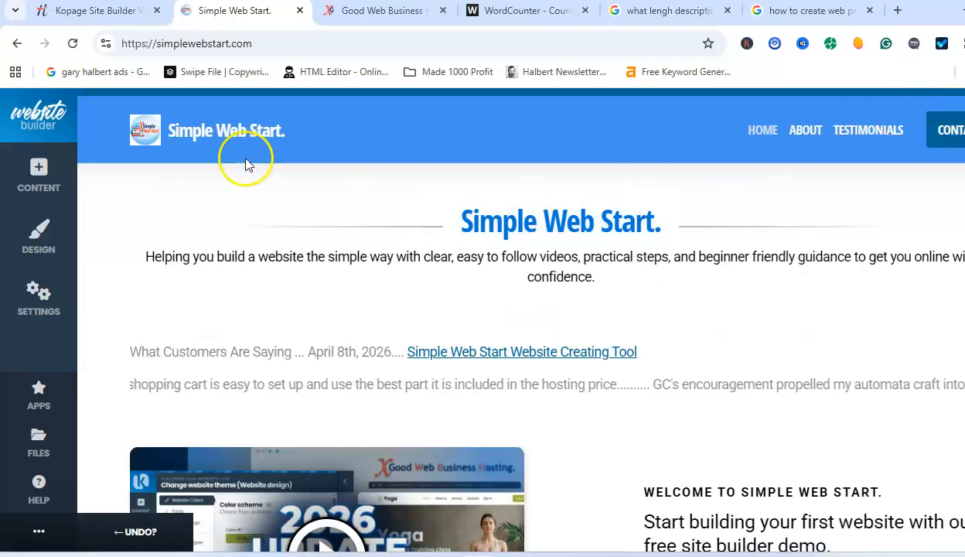
Switch the website header to Menu Design #1 and save the change.
{"action": "left_click", "coordinate": [258, 206]}
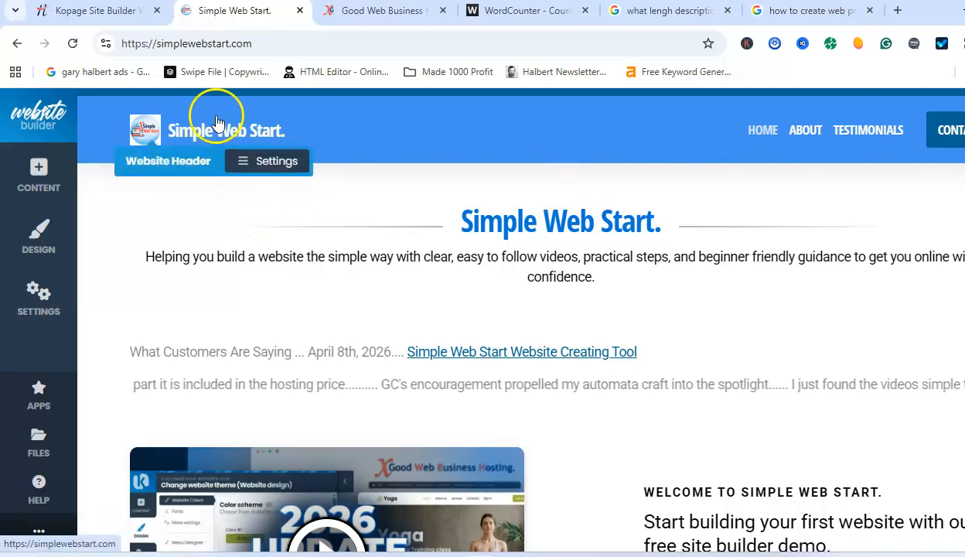
{"action": "left_click", "coordinate": [244, 164]}
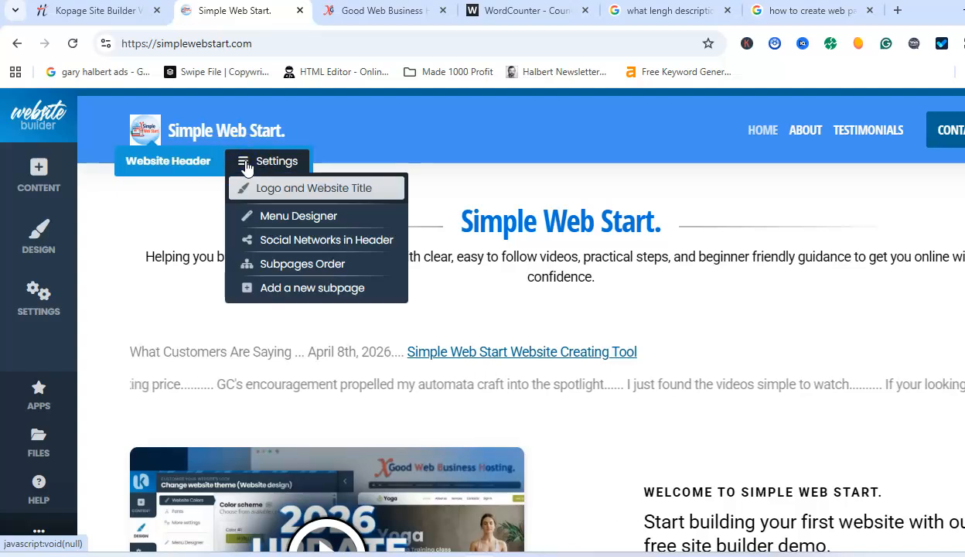
{"action": "left_click", "coordinate": [263, 215]}
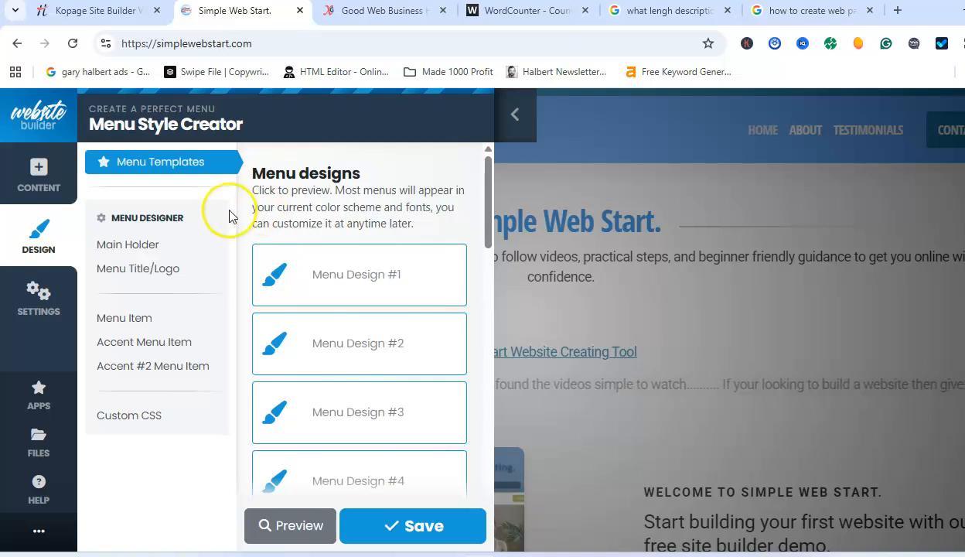
{"action": "left_click", "coordinate": [309, 272]}
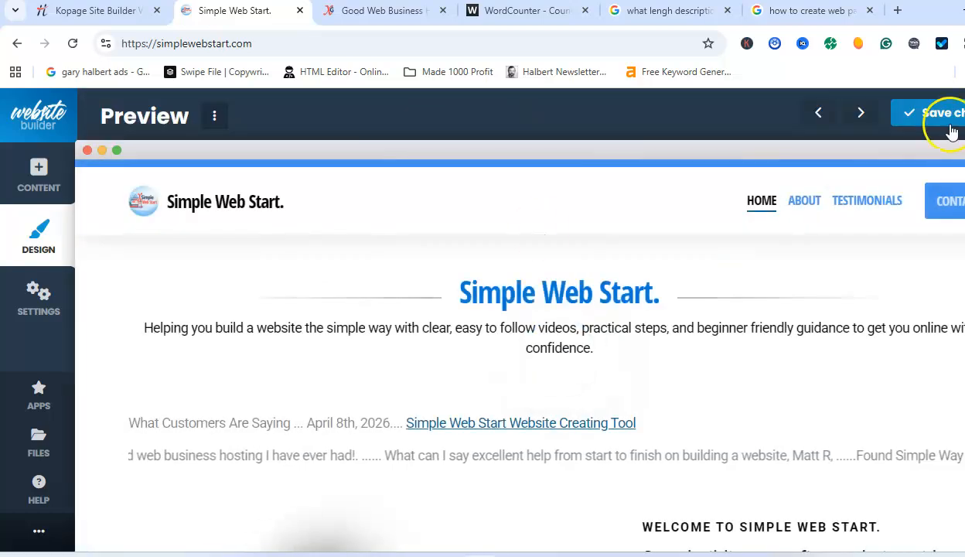
{"action": "left_click", "coordinate": [937, 118]}
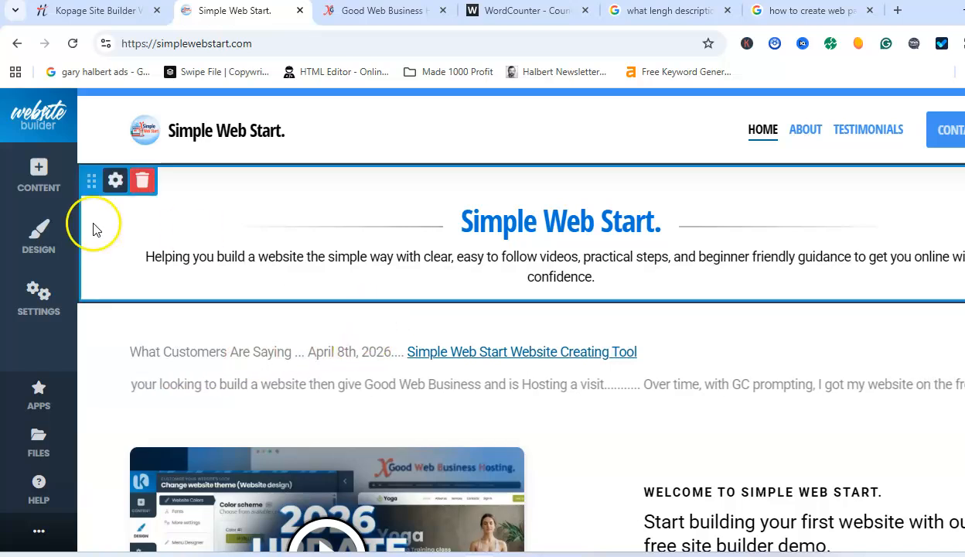
Browse the available color schemes in the website design settings, then close them without choosing one.
{"action": "left_click", "coordinate": [39, 235]}
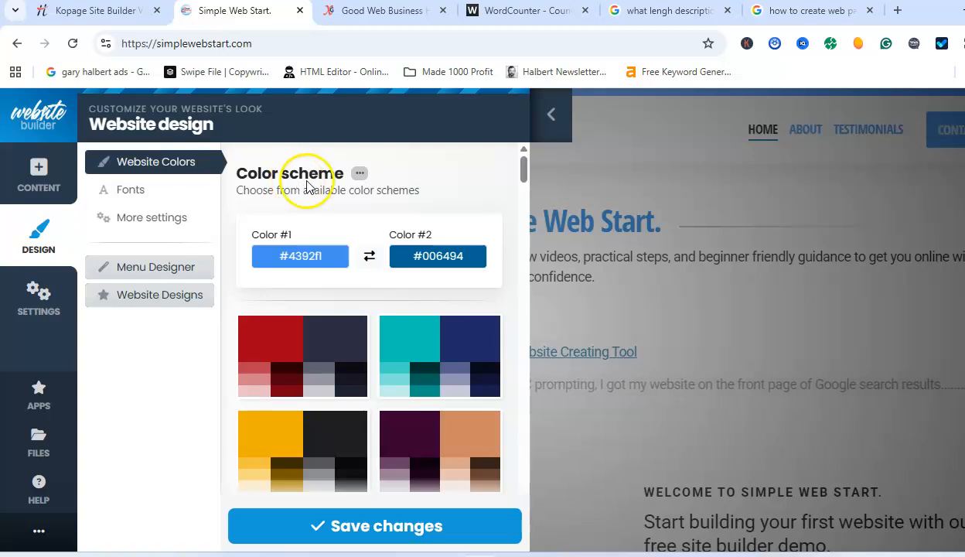
{"action": "scroll", "coordinate": [309, 351], "scroll_direction": "down", "scroll_amount": 4}
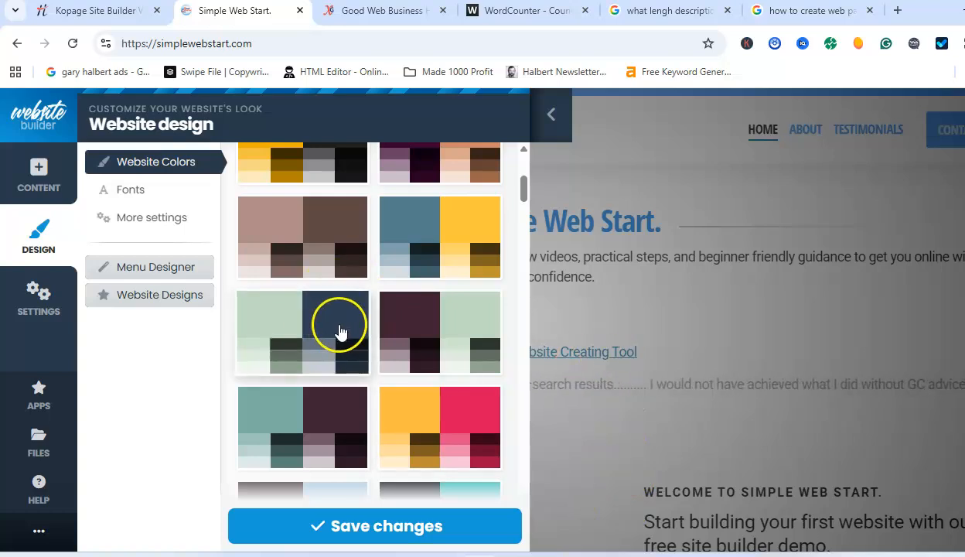
{"action": "scroll", "coordinate": [357, 308], "scroll_direction": "up", "scroll_amount": 5}
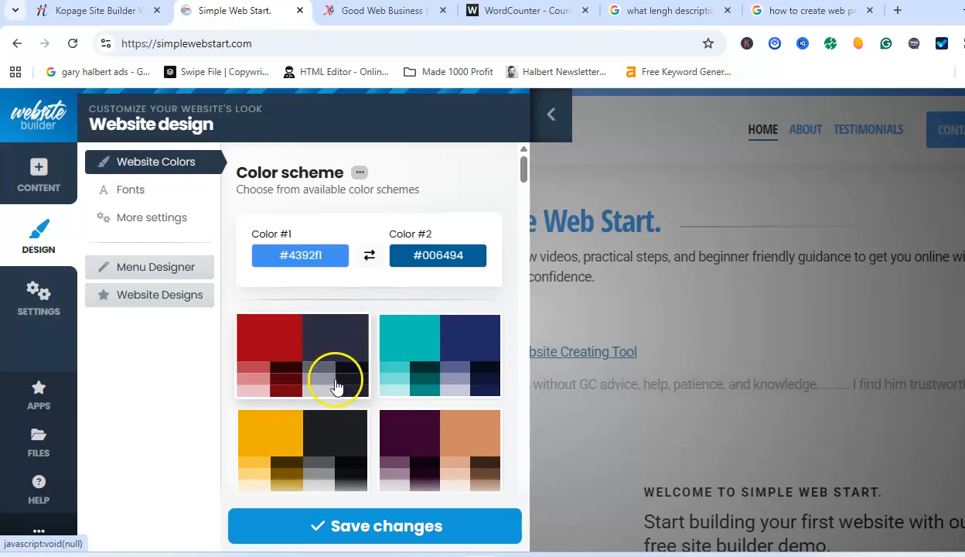
{"action": "scroll", "coordinate": [340, 369], "scroll_direction": "down", "scroll_amount": 3}
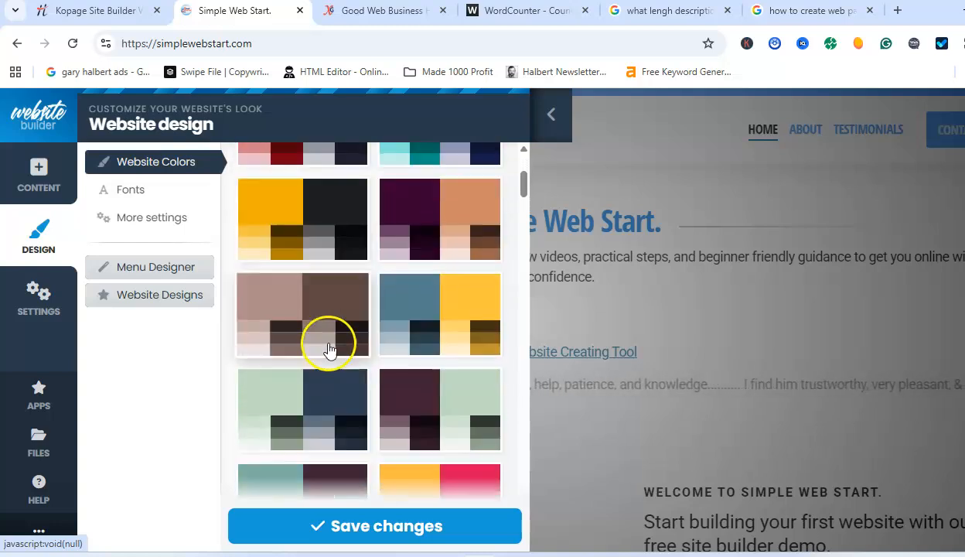
{"action": "scroll", "coordinate": [334, 345], "scroll_direction": "up", "scroll_amount": 3}
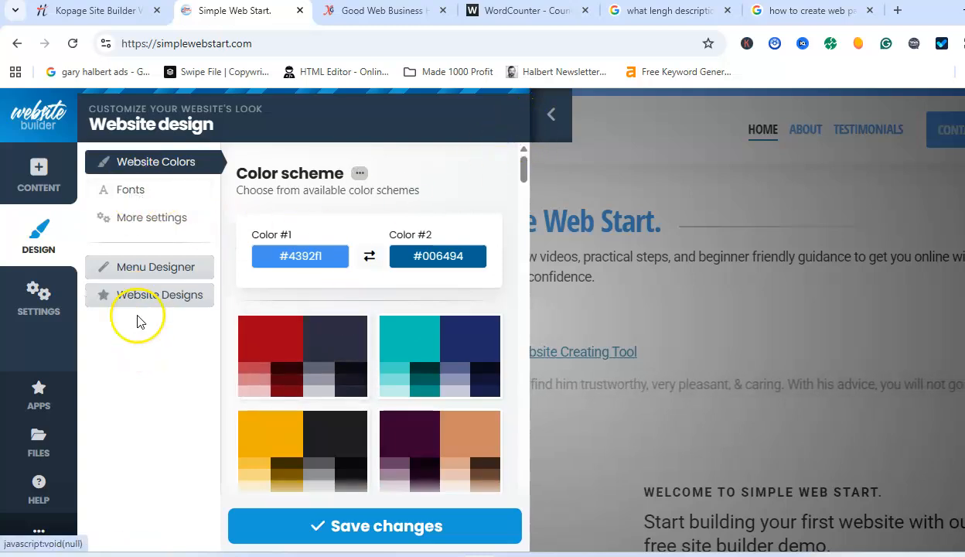
{"action": "left_click", "coordinate": [548, 114]}
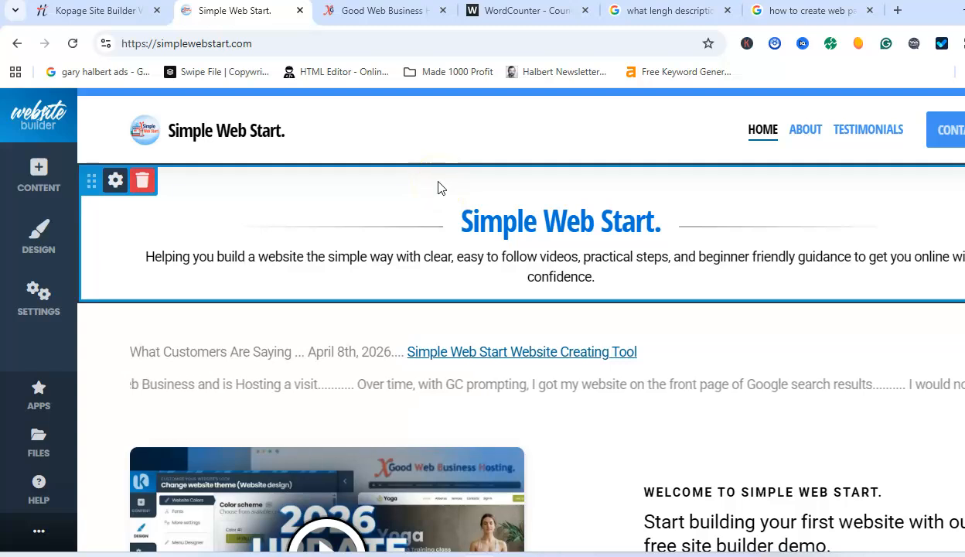
Add a centred header block with side lines and a description line below the homepage's intro section.
{"action": "mouse_move", "coordinate": [546, 307]}
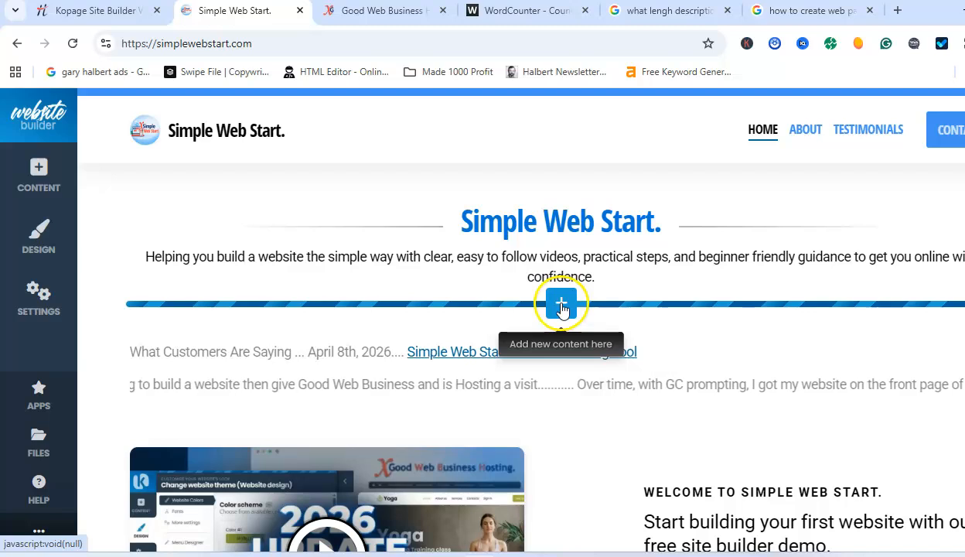
{"action": "left_click", "coordinate": [561, 307]}
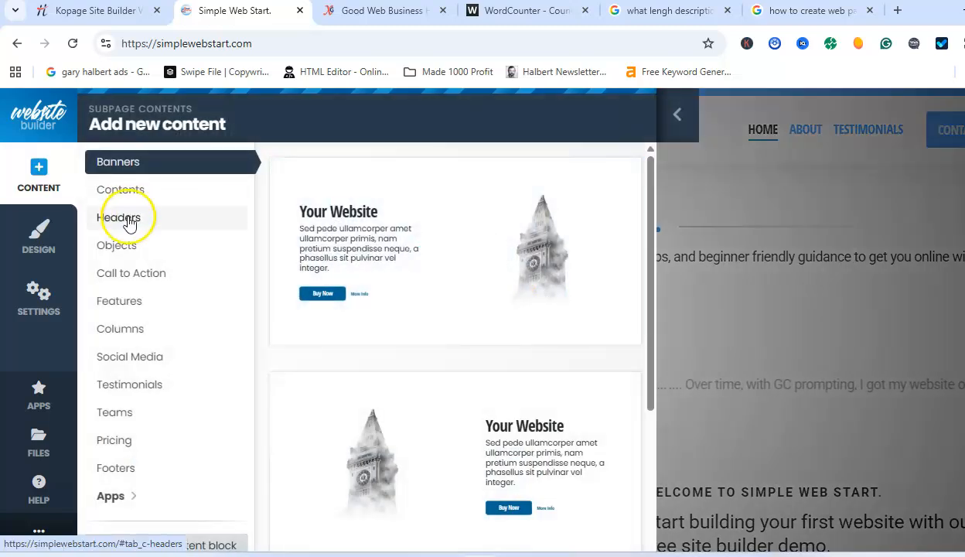
{"action": "left_click", "coordinate": [123, 217]}
{"action": "scroll", "coordinate": [359, 313], "scroll_direction": "down", "scroll_amount": 3}
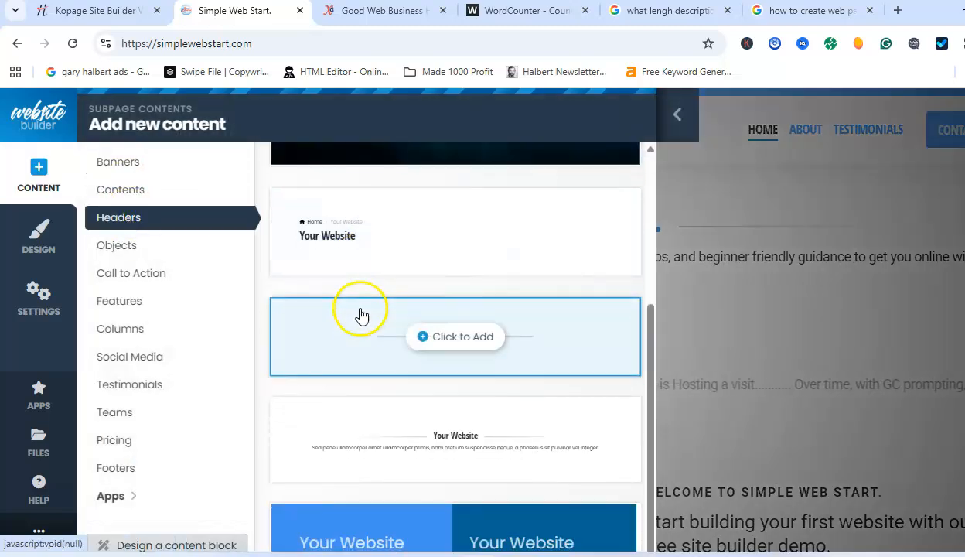
{"action": "left_click", "coordinate": [372, 437]}
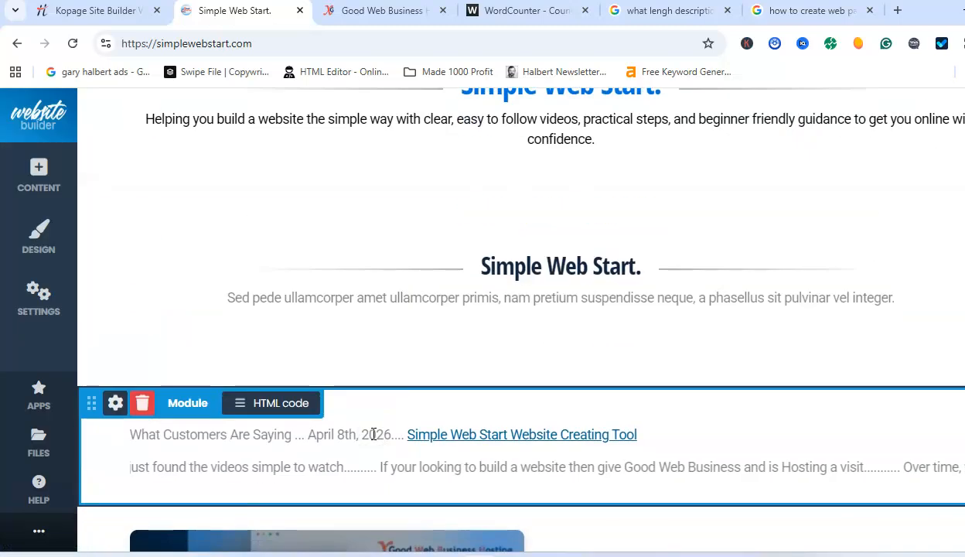
{"action": "left_click", "coordinate": [359, 206]}
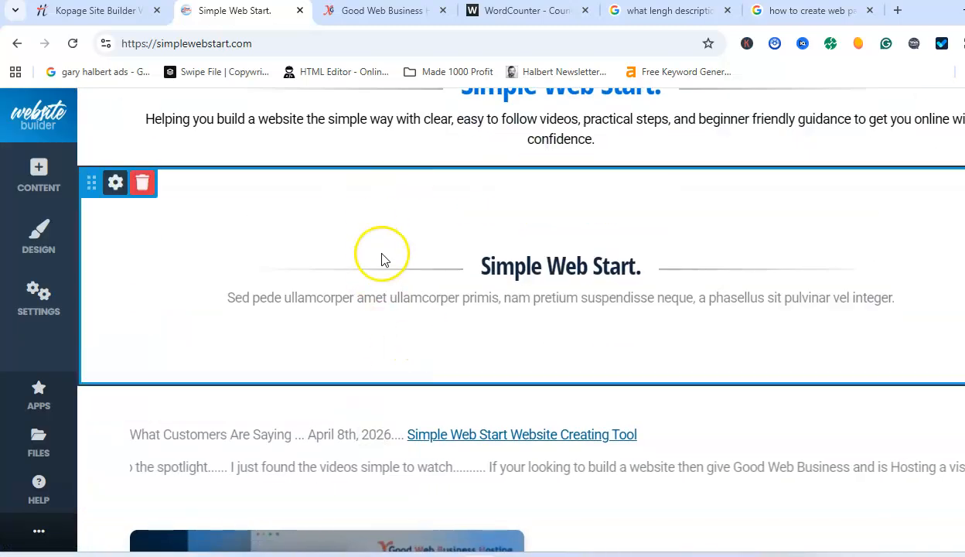
{"action": "scroll", "coordinate": [366, 164], "scroll_direction": "up", "scroll_amount": 3}
{"action": "scroll", "coordinate": [401, 248], "scroll_direction": "down", "scroll_amount": 3}
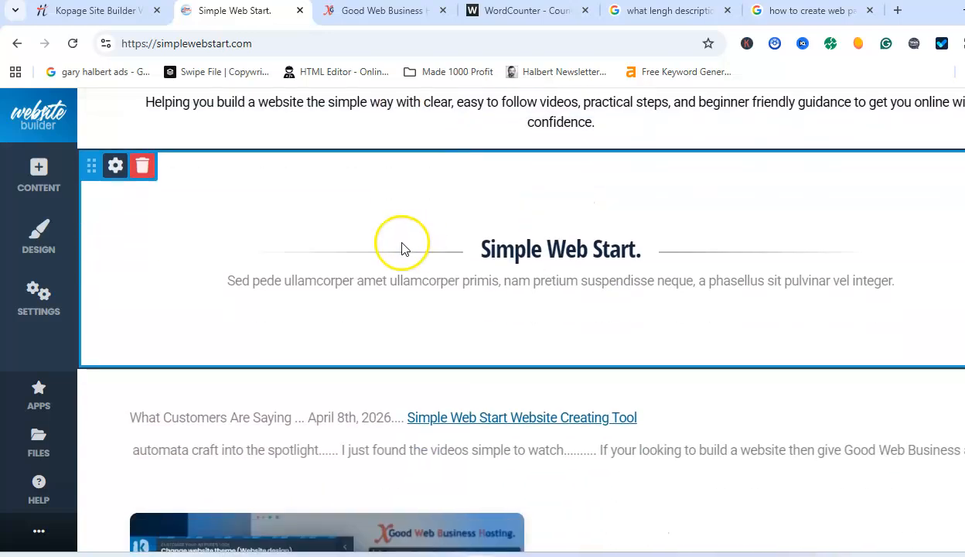
Change the new header block's "Simple Web Start." heading to the H1 level.
{"action": "left_click", "coordinate": [486, 246]}
{"action": "left_click", "coordinate": [482, 249]}
{"action": "left_click_drag", "start_coordinate": [480, 249], "coordinate": [627, 241]}
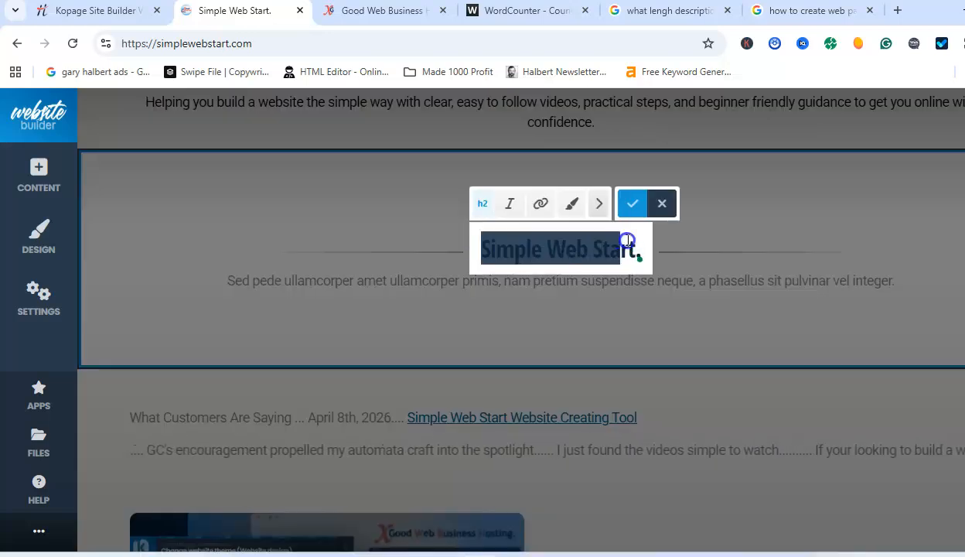
{"action": "left_click", "coordinate": [477, 205]}
{"action": "left_click", "coordinate": [478, 206]}
{"action": "left_click", "coordinate": [477, 206]}
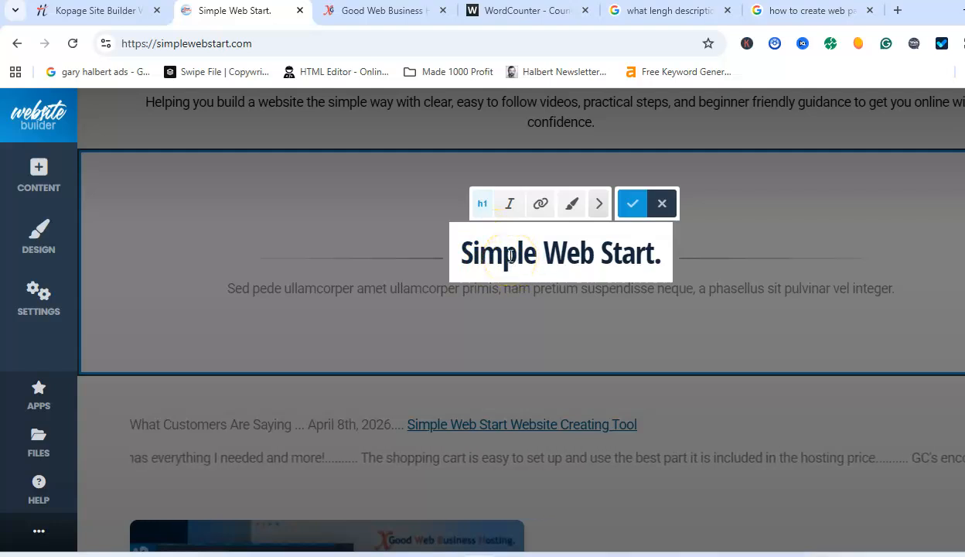
Color the entire H1 heading in the new header block blue and save the text edit.
{"action": "left_click", "coordinate": [457, 252]}
{"action": "left_click_drag", "start_coordinate": [467, 254], "coordinate": [649, 263]}
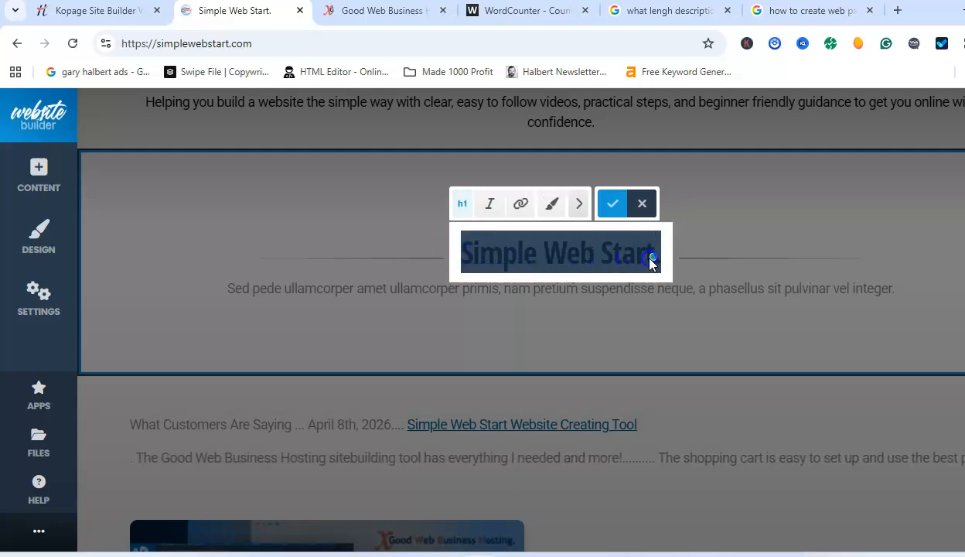
{"action": "left_click", "coordinate": [552, 203]}
{"action": "left_click", "coordinate": [442, 168]}
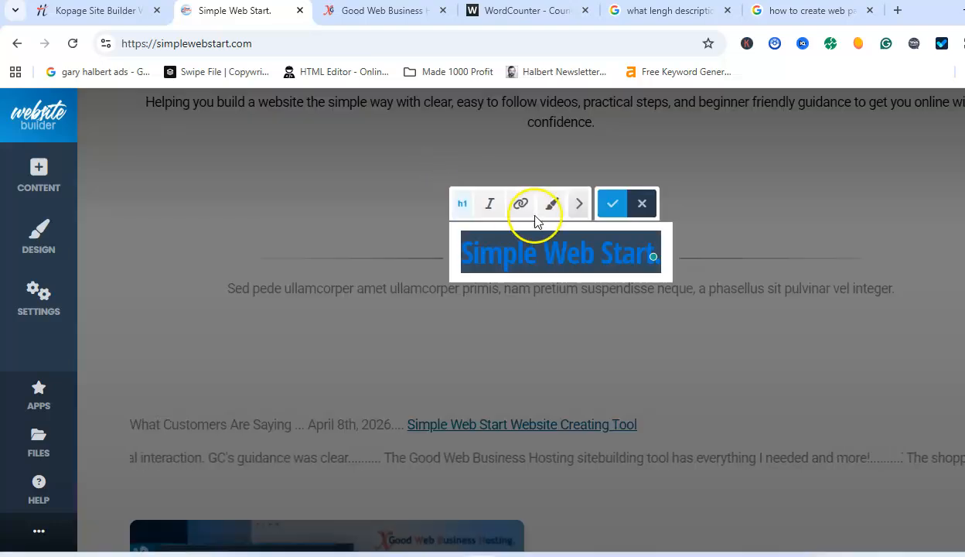
{"action": "left_click", "coordinate": [611, 204]}
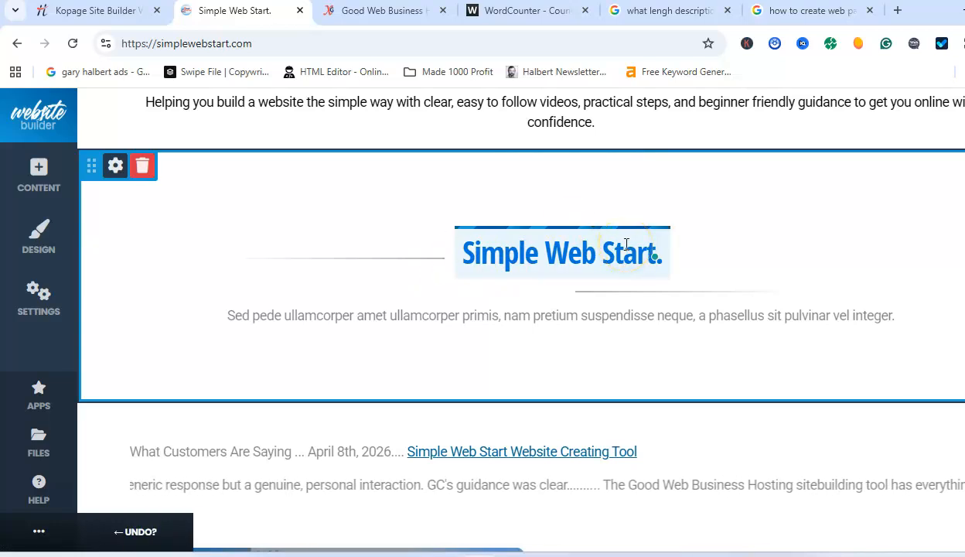
Replace the placeholder description under the new heading with "kjhg" and save the text.
{"action": "left_click", "coordinate": [545, 312]}
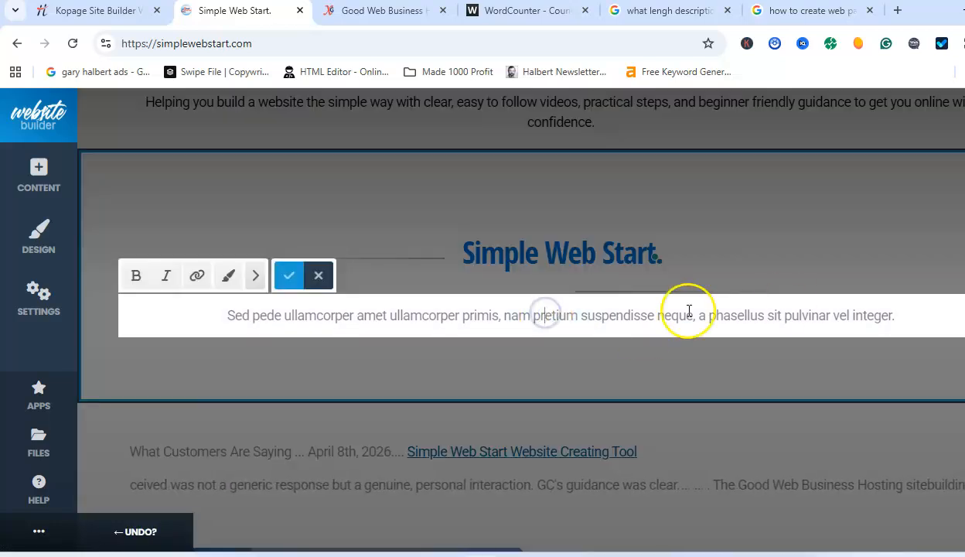
{"action": "left_click_drag", "start_coordinate": [895, 313], "coordinate": [242, 334]}
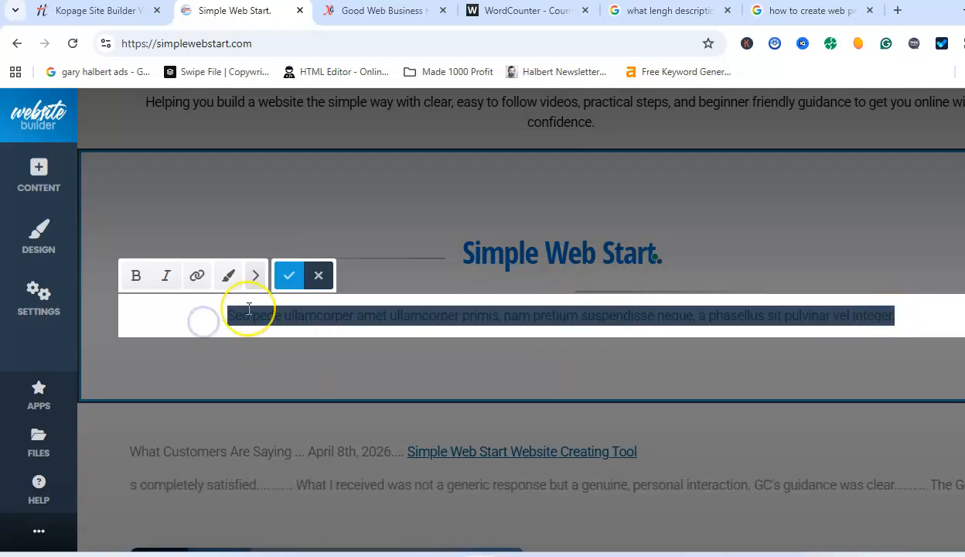
{"action": "key", "text": "BackSpace"}
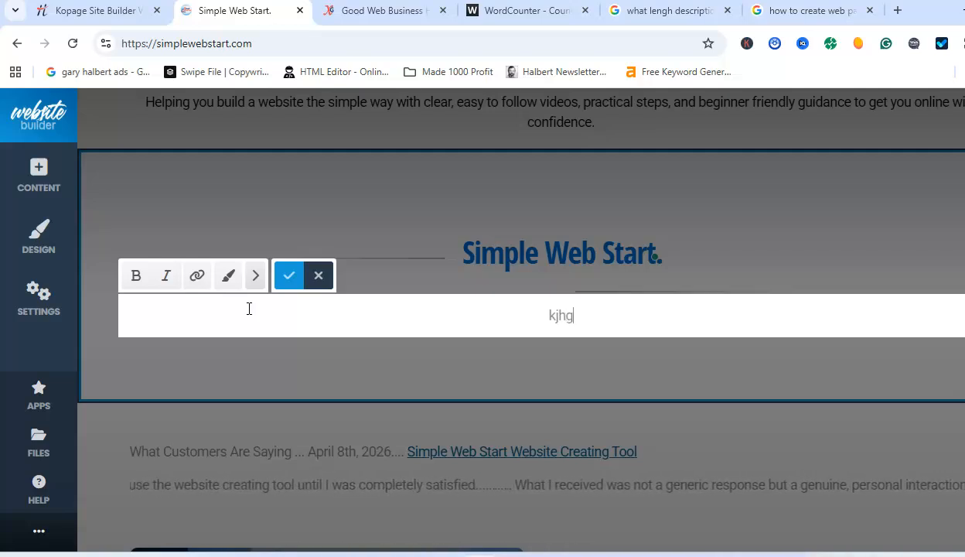
{"action": "left_click", "coordinate": [290, 278]}
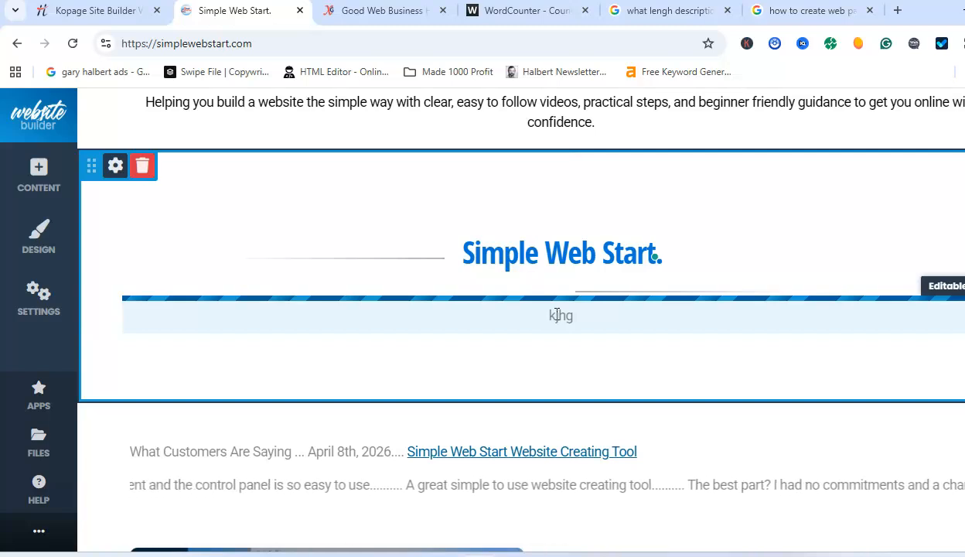
Check the recommended SEO description length in the Google results and the sample description's character count in WordCounter, returning to the website builder.
{"action": "left_click", "coordinate": [650, 22]}
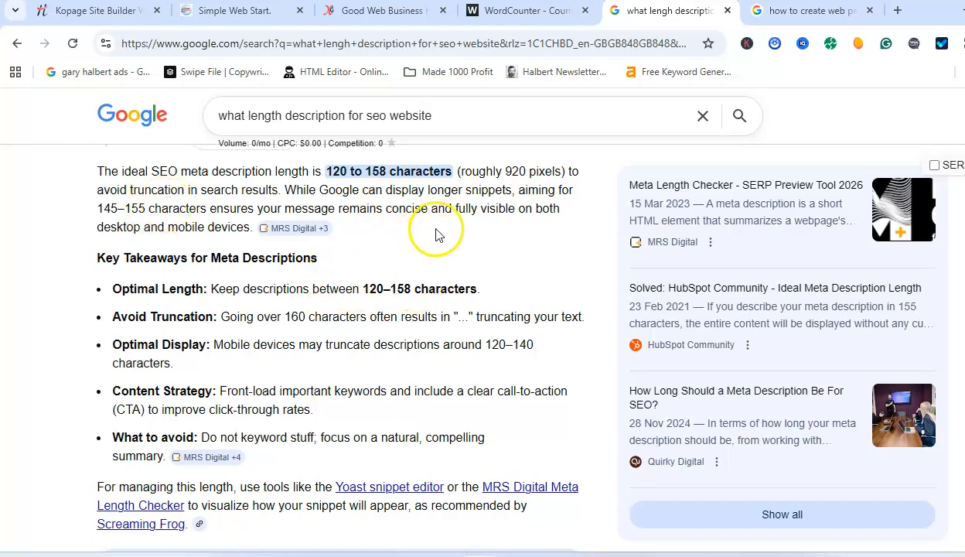
{"action": "left_click", "coordinate": [514, 16]}
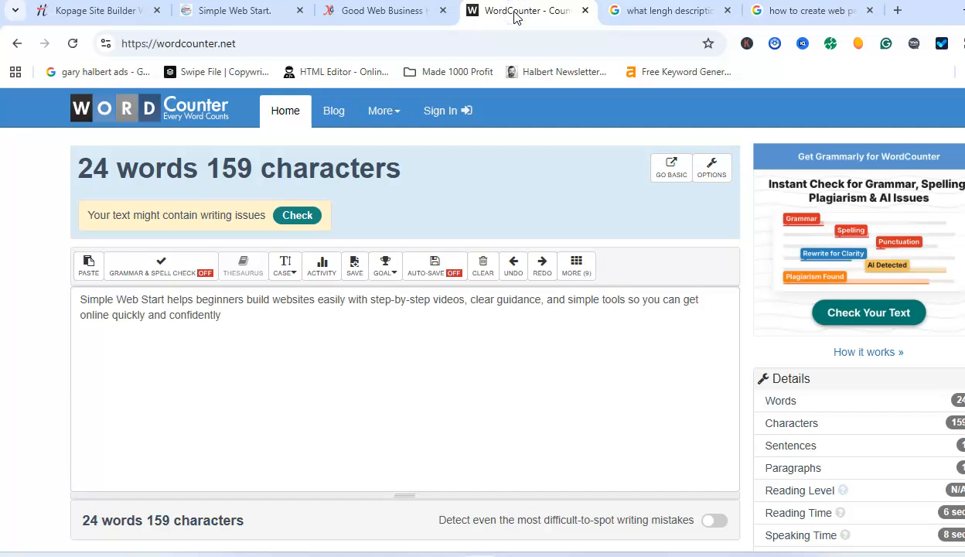
{"action": "left_click", "coordinate": [239, 15]}
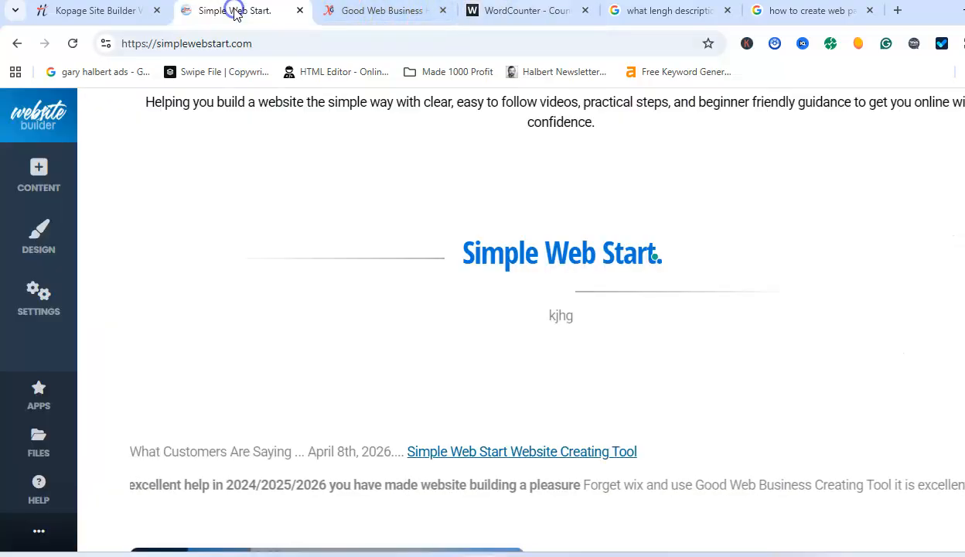
{"action": "scroll", "coordinate": [316, 224], "scroll_direction": "up", "scroll_amount": 2}
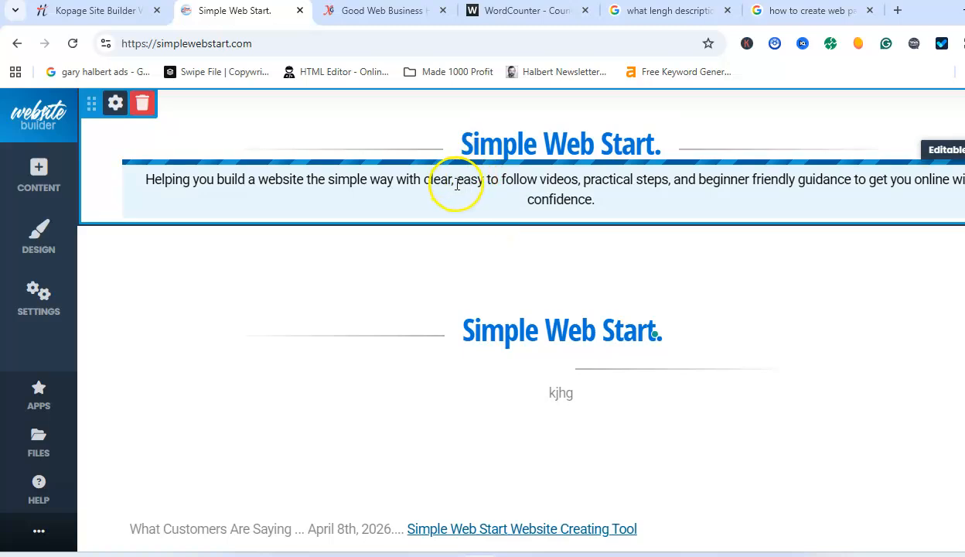
{"action": "left_click", "coordinate": [510, 17]}
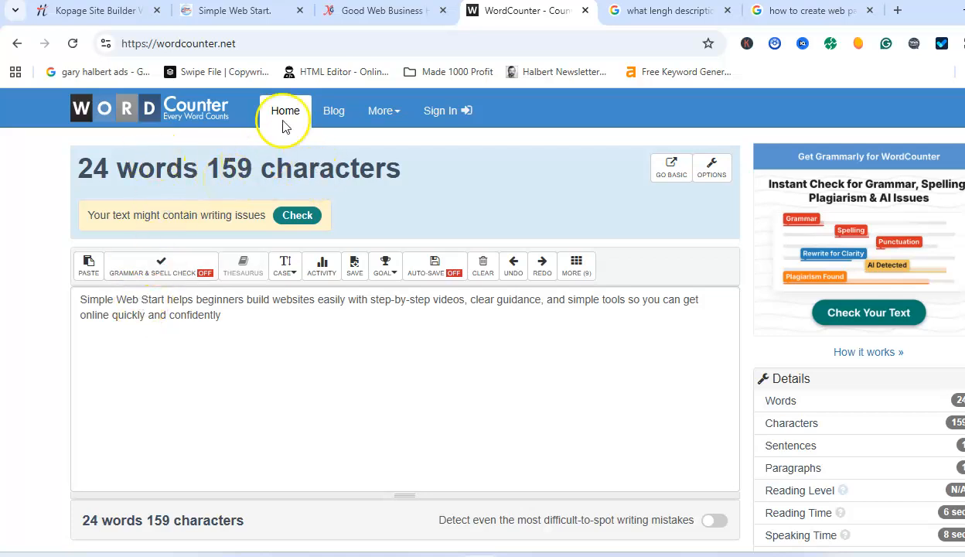
{"action": "left_click", "coordinate": [246, 12]}
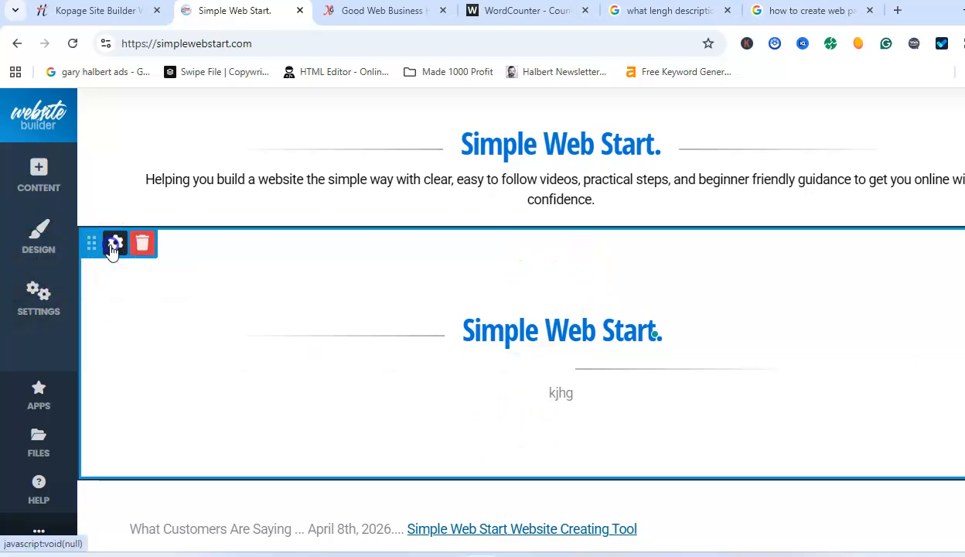
Turn off default block spacing for the second header block, keep its top and bottom padding at 100px, and save.
{"action": "left_click", "coordinate": [114, 243]}
{"action": "scroll", "coordinate": [386, 382], "scroll_direction": "down", "scroll_amount": 4}
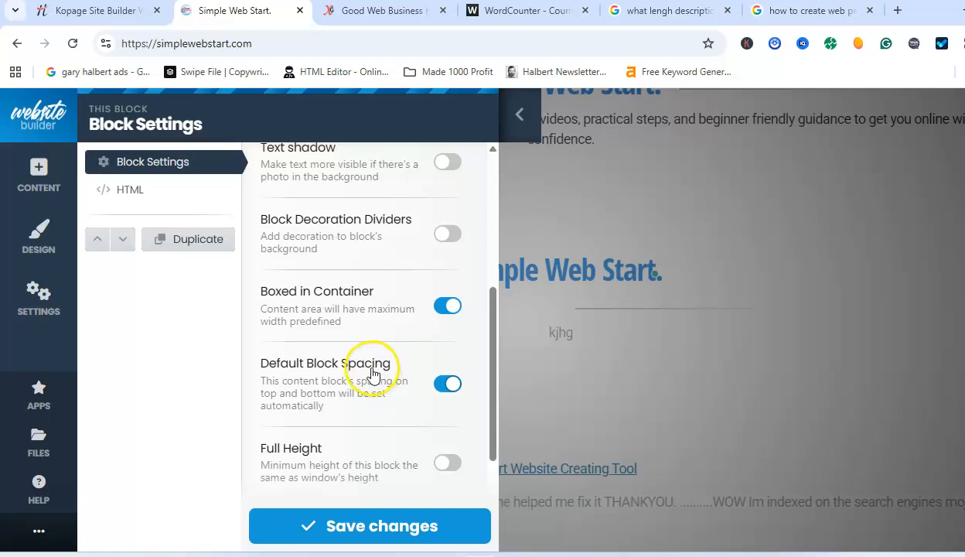
{"action": "left_click", "coordinate": [342, 366]}
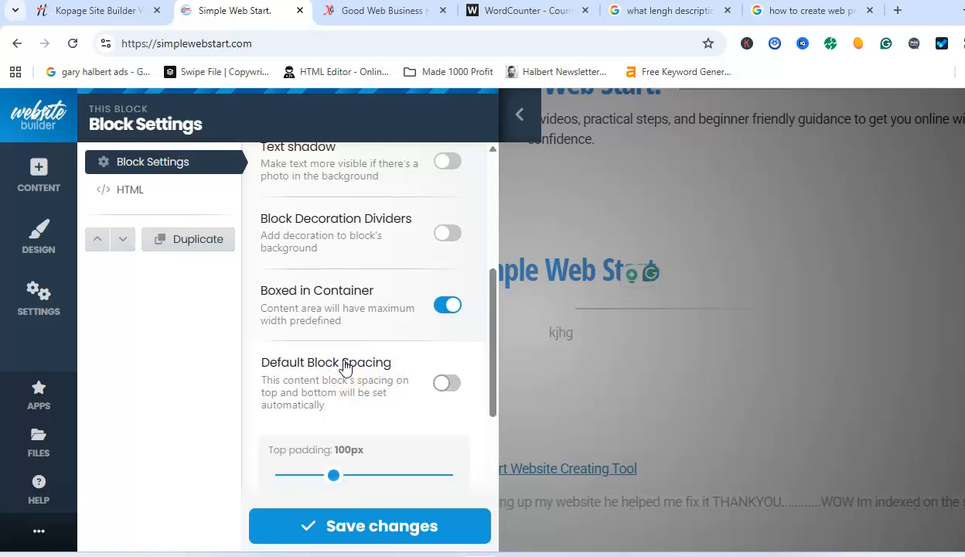
{"action": "scroll", "coordinate": [343, 366], "scroll_direction": "down", "scroll_amount": 1}
{"action": "mouse_move", "coordinate": [319, 396]}
{"action": "left_mouse_down"}
{"action": "mouse_move", "coordinate": [280, 397]}
{"action": "mouse_move", "coordinate": [347, 397]}
{"action": "mouse_move", "coordinate": [333, 398]}
{"action": "left_mouse_up"}
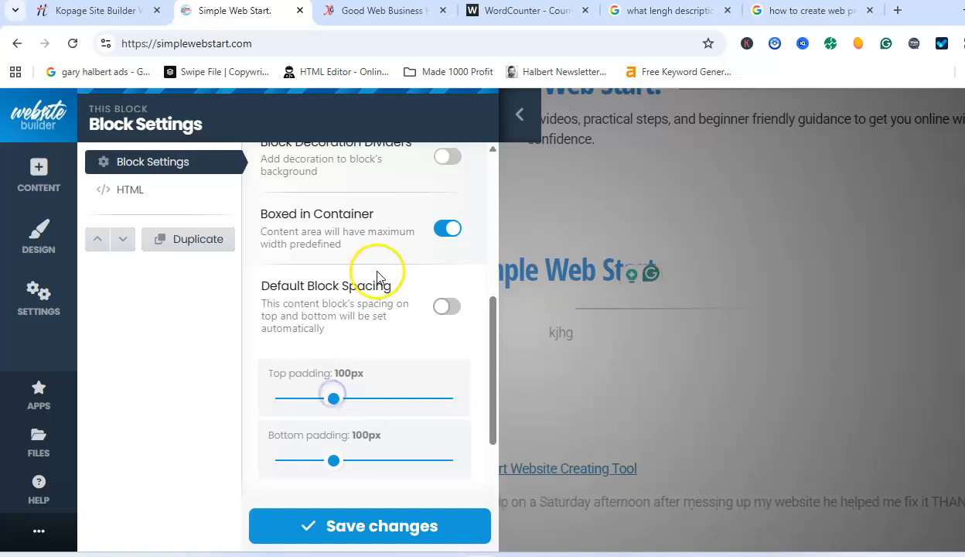
{"action": "left_click", "coordinate": [368, 524]}
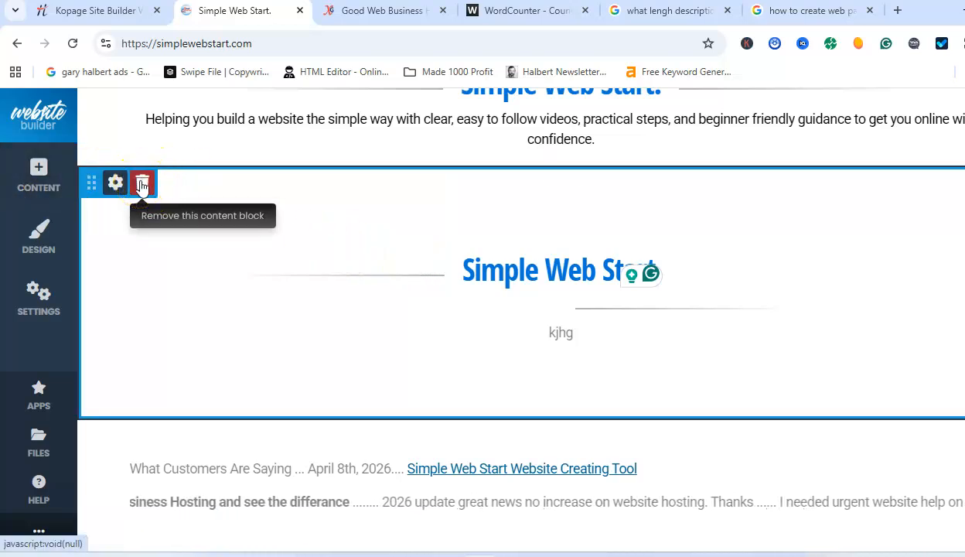
Remove the second header block containing the "kjhg" description from the homepage.
{"action": "left_click", "coordinate": [142, 185]}
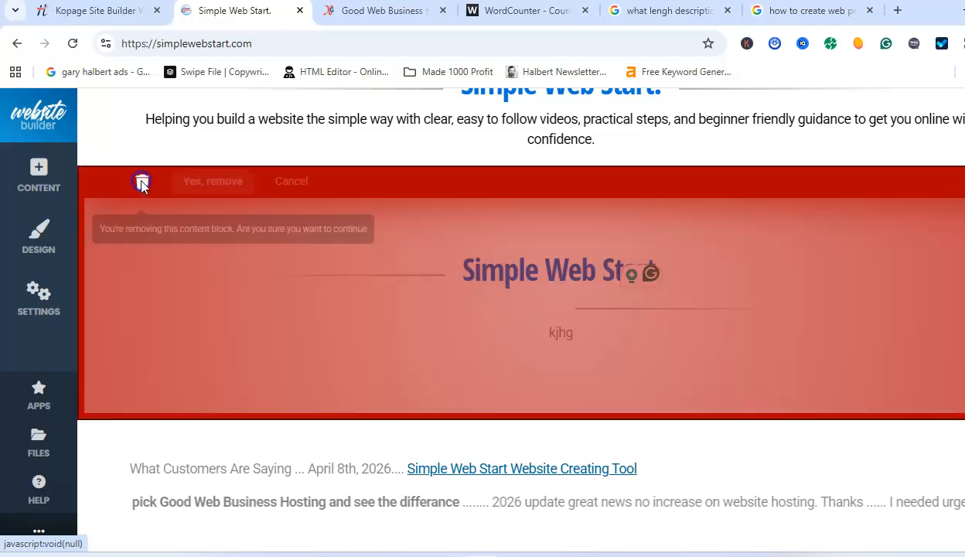
{"action": "left_click", "coordinate": [194, 183]}
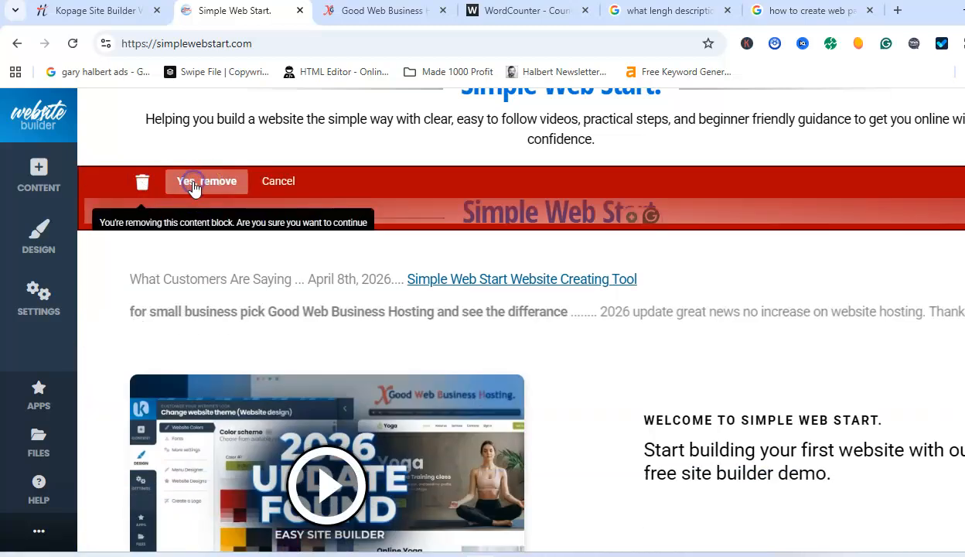
{"action": "scroll", "coordinate": [674, 357], "scroll_direction": "up", "scroll_amount": 2}
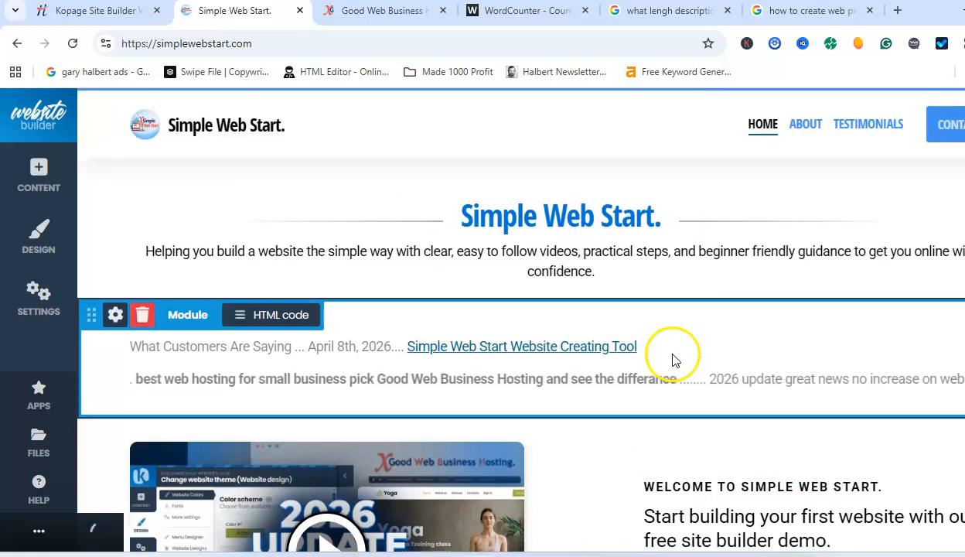
Review the video block's background settings and the available background images, closing them without changes.
{"action": "scroll", "coordinate": [647, 286], "scroll_direction": "down", "scroll_amount": 2}
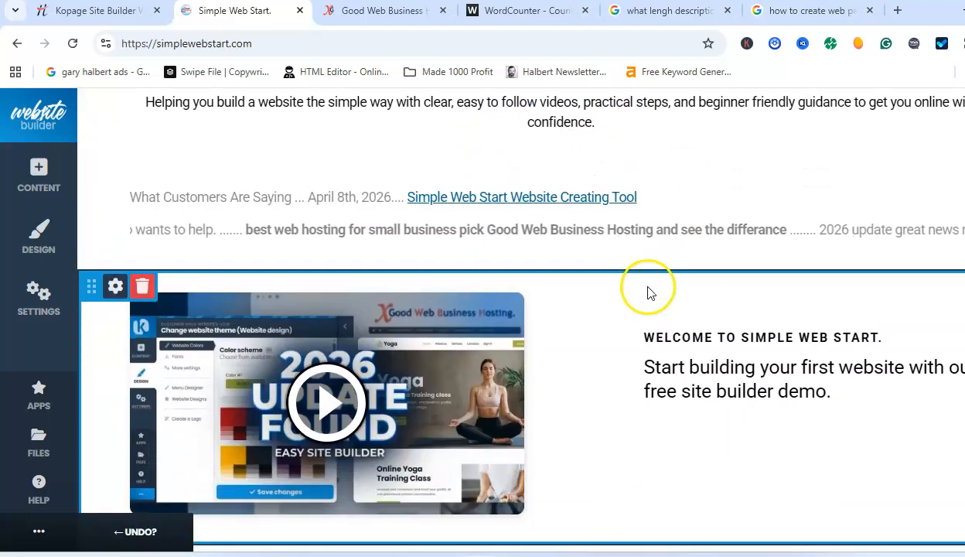
{"action": "scroll", "coordinate": [541, 255], "scroll_direction": "up", "scroll_amount": 1}
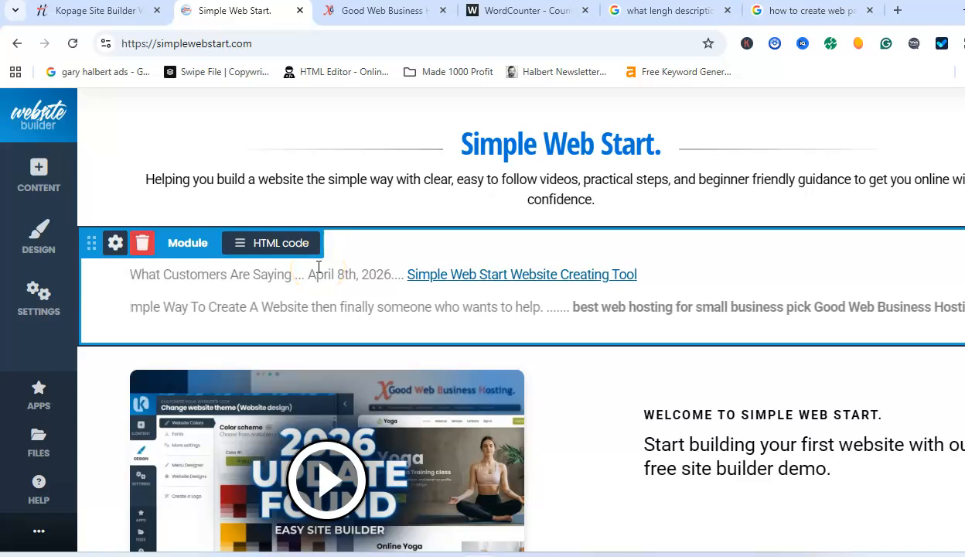
{"action": "mouse_move", "coordinate": [558, 344]}
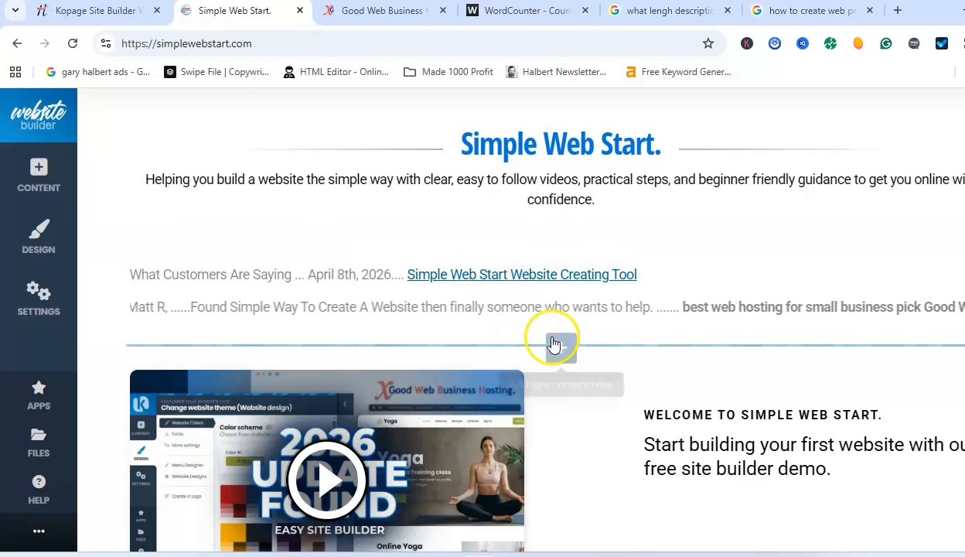
{"action": "scroll", "coordinate": [554, 344], "scroll_direction": "down", "scroll_amount": 2}
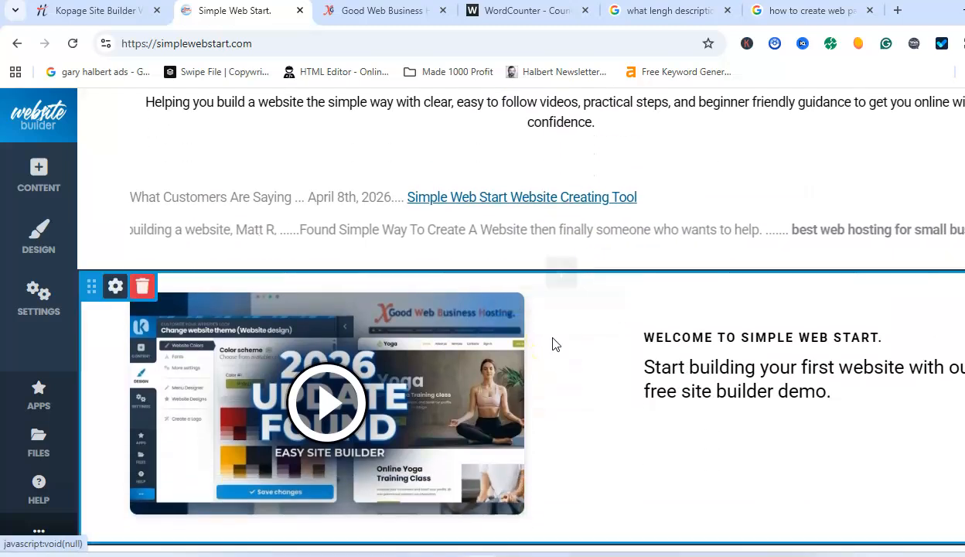
{"action": "scroll", "coordinate": [553, 343], "scroll_direction": "down", "scroll_amount": 2}
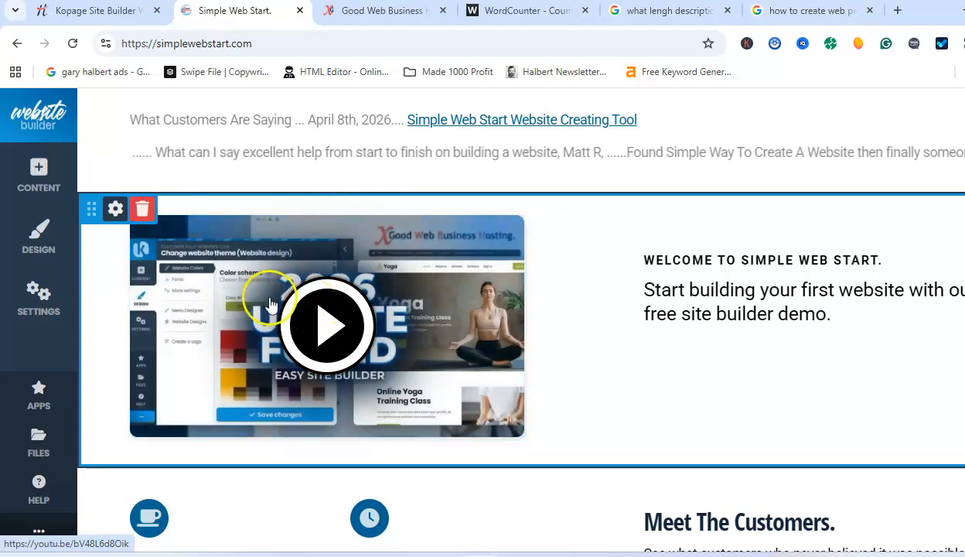
{"action": "left_click", "coordinate": [115, 209]}
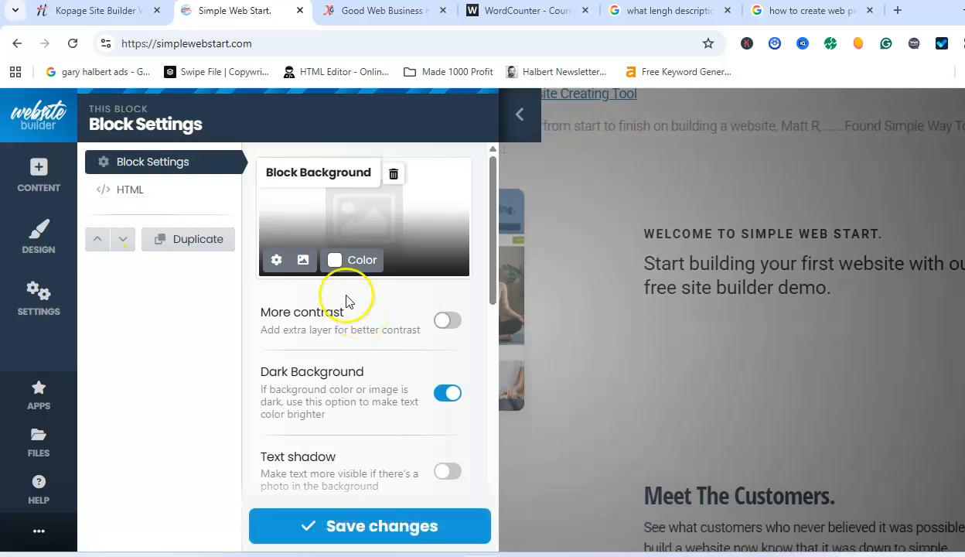
{"action": "left_click", "coordinate": [302, 262]}
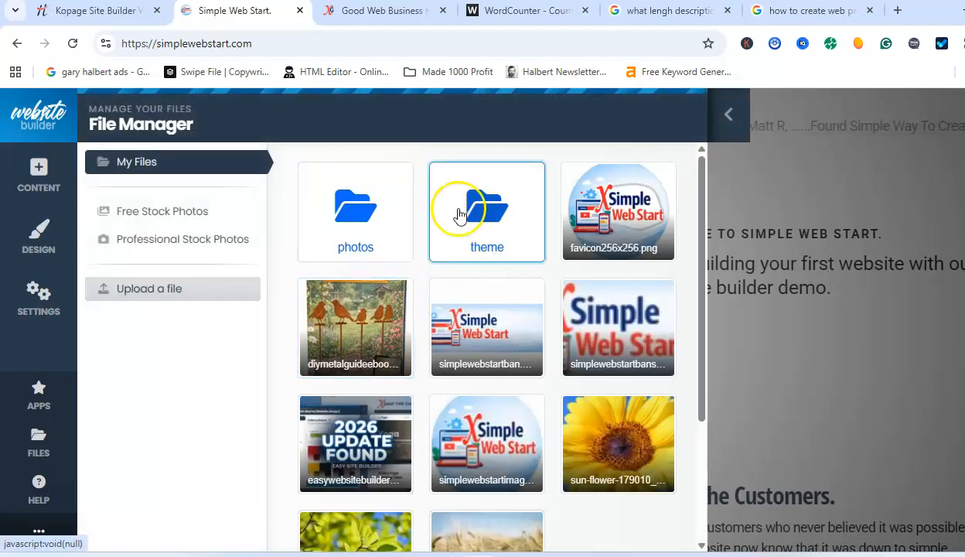
{"action": "left_click", "coordinate": [730, 117]}
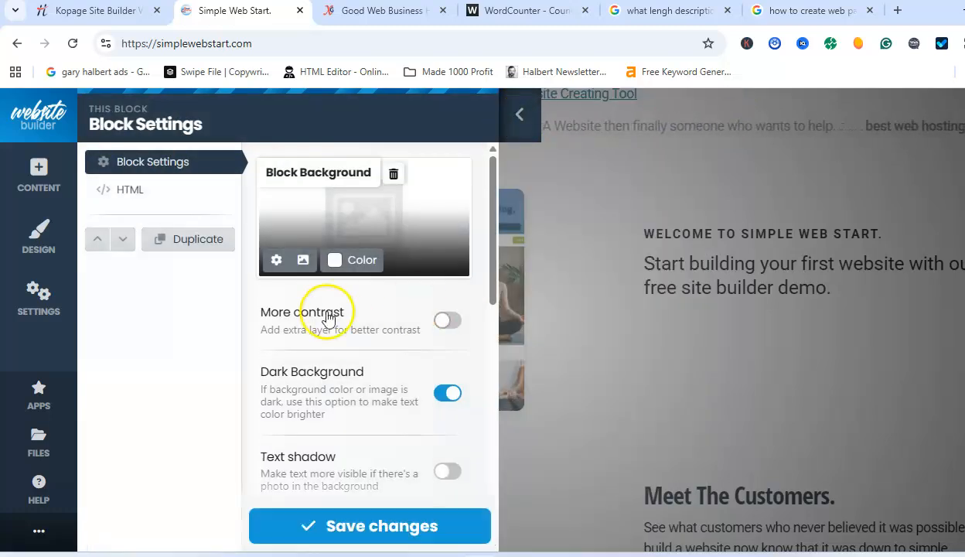
{"action": "scroll", "coordinate": [324, 313], "scroll_direction": "down", "scroll_amount": 1}
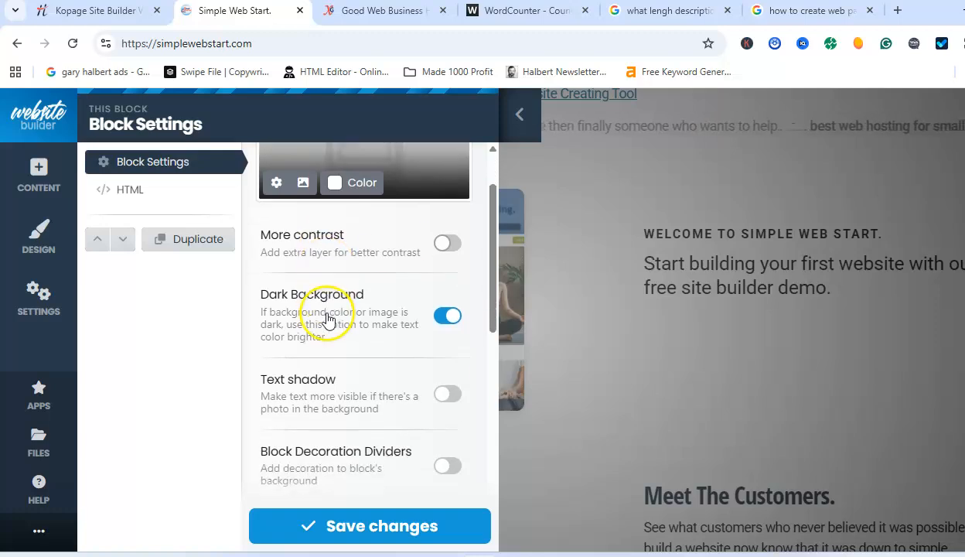
{"action": "left_click", "coordinate": [521, 119]}
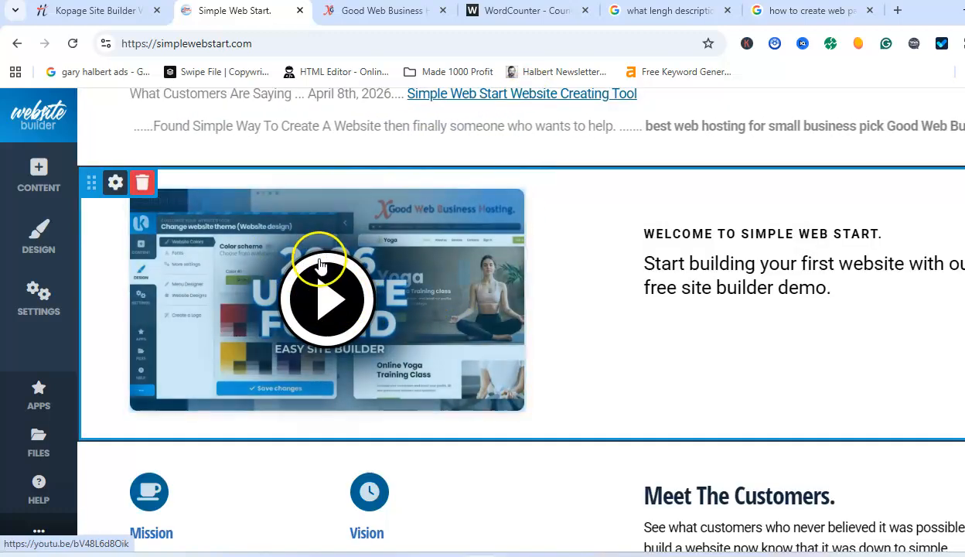
Examine the image, filter and link settings of the video thumbnail in the welcome block, leaving them as they are.
{"action": "left_click", "coordinate": [174, 211]}
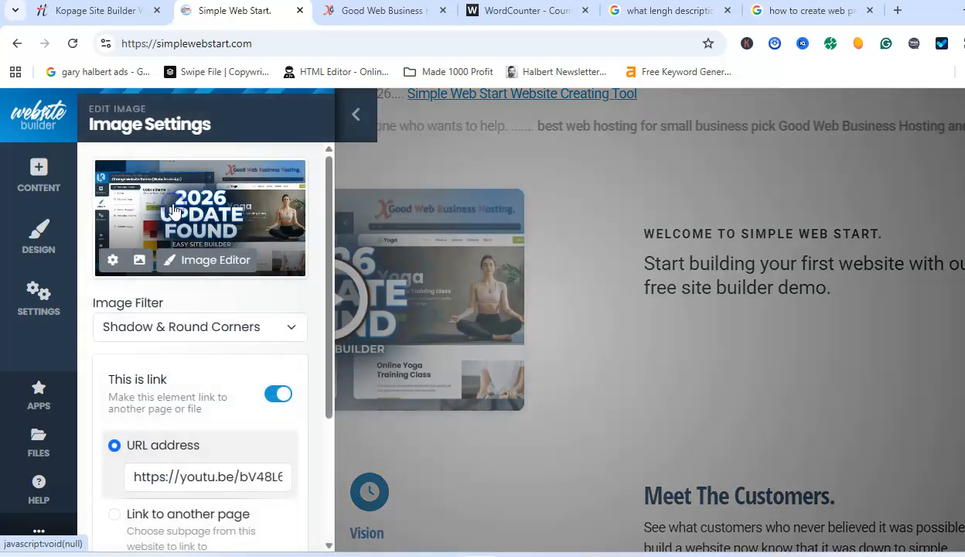
{"action": "scroll", "coordinate": [179, 354], "scroll_direction": "down", "scroll_amount": 1}
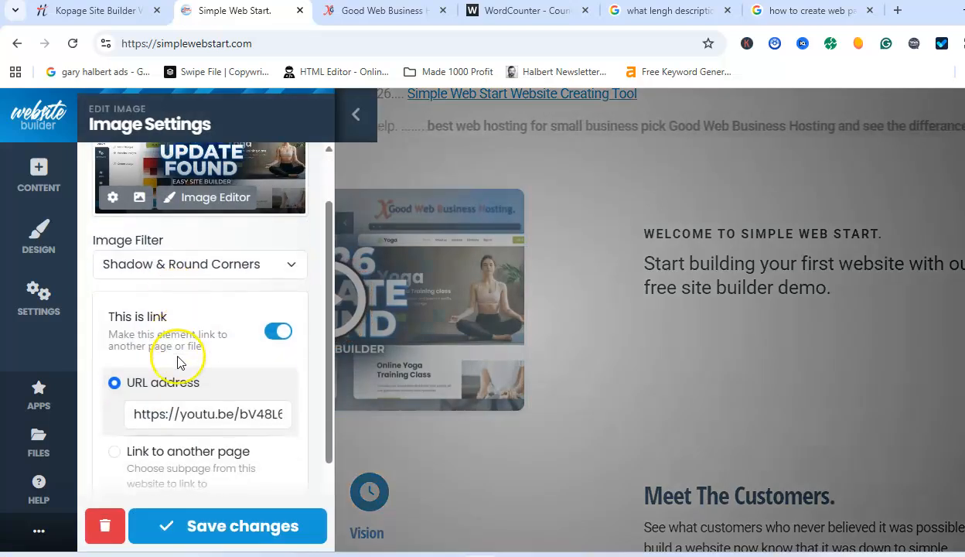
{"action": "scroll", "coordinate": [155, 317], "scroll_direction": "down", "scroll_amount": 2}
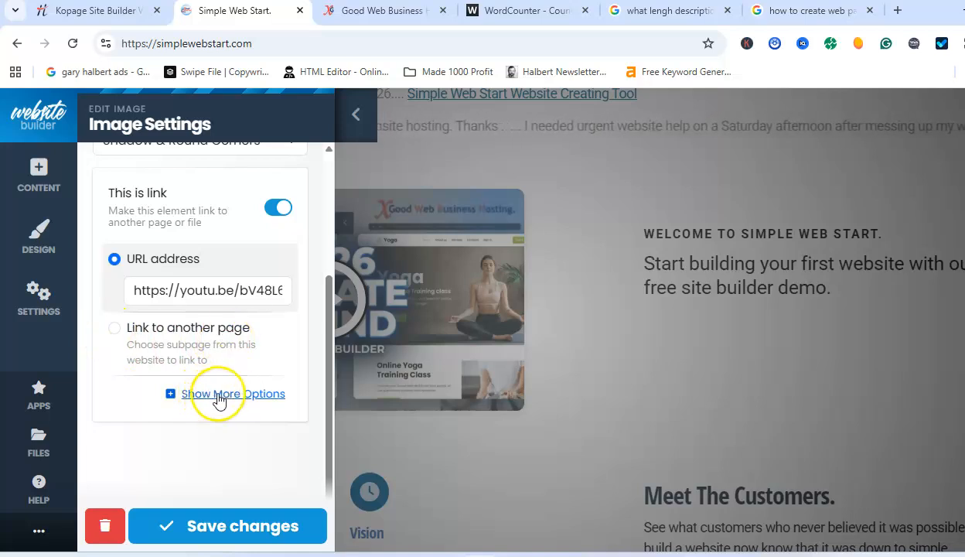
{"action": "scroll", "coordinate": [209, 320], "scroll_direction": "up", "scroll_amount": 2}
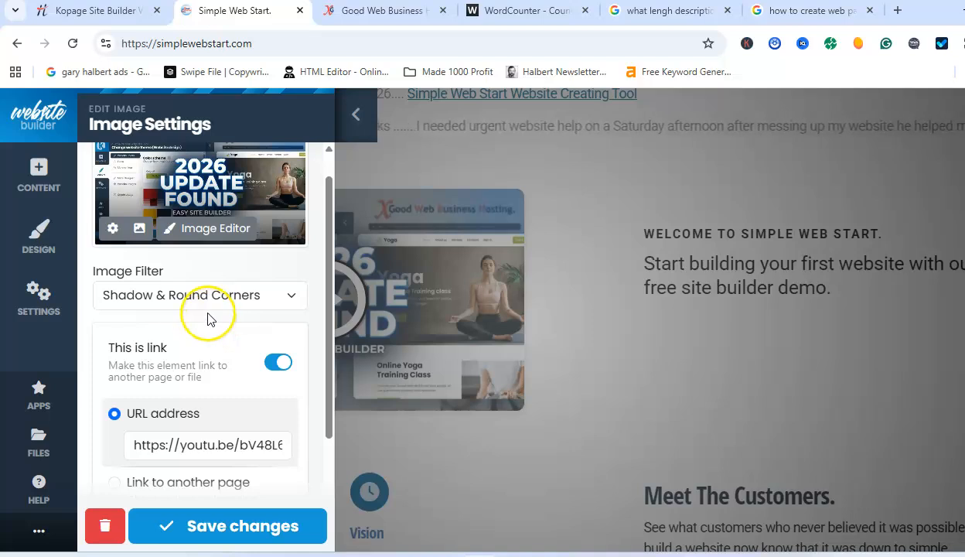
{"action": "scroll", "coordinate": [208, 319], "scroll_direction": "up", "scroll_amount": 1}
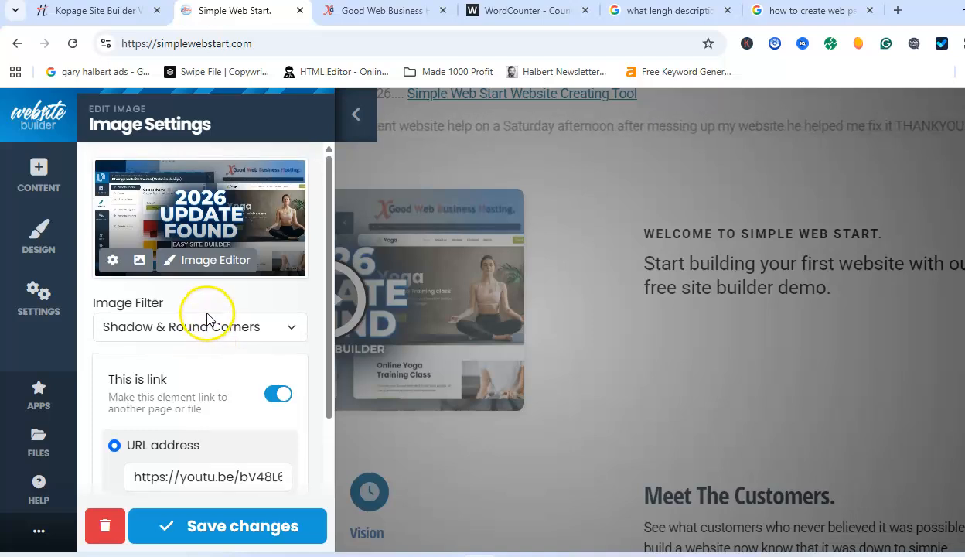
{"action": "left_click", "coordinate": [357, 114]}
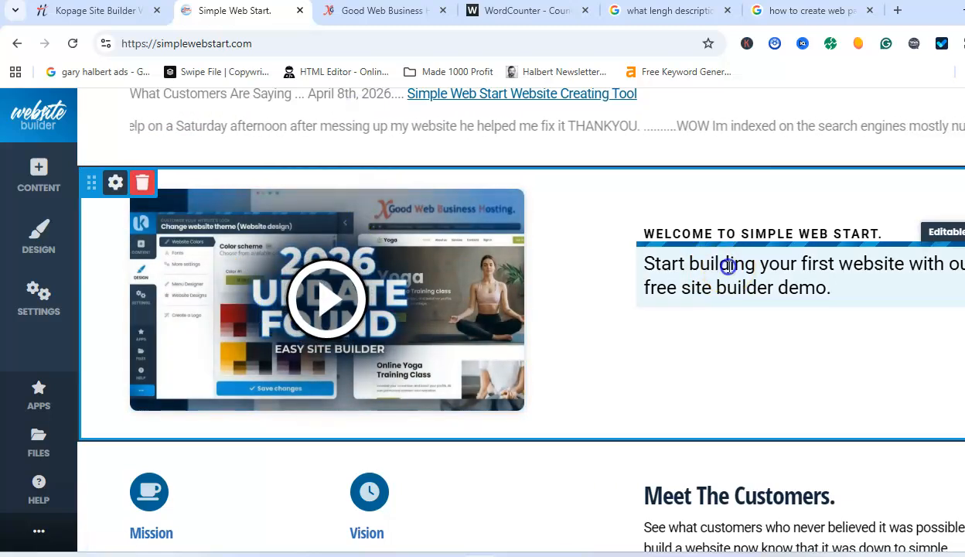
Open the "Start building your first website" text for editing, view all its formatting options, and save it unchanged.
{"action": "left_click", "coordinate": [728, 266]}
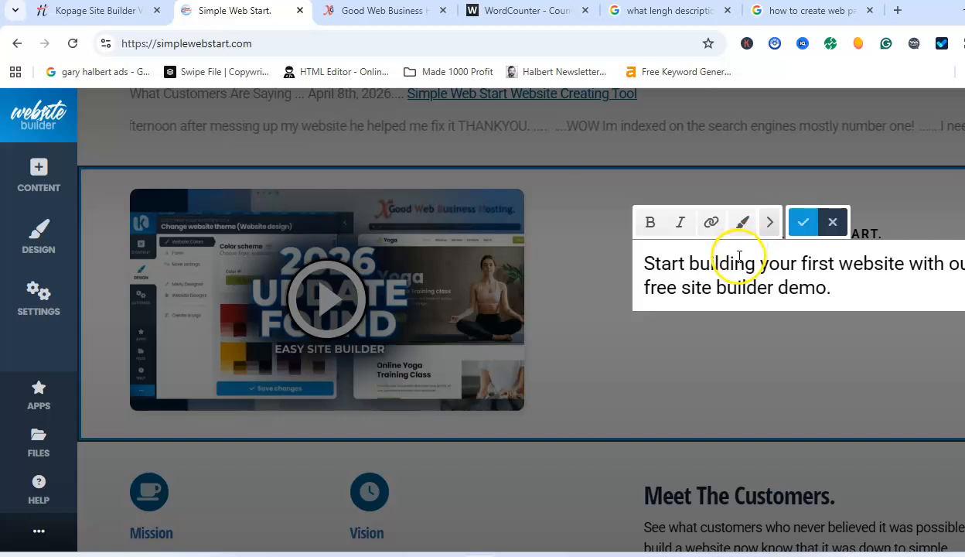
{"action": "left_click", "coordinate": [770, 224]}
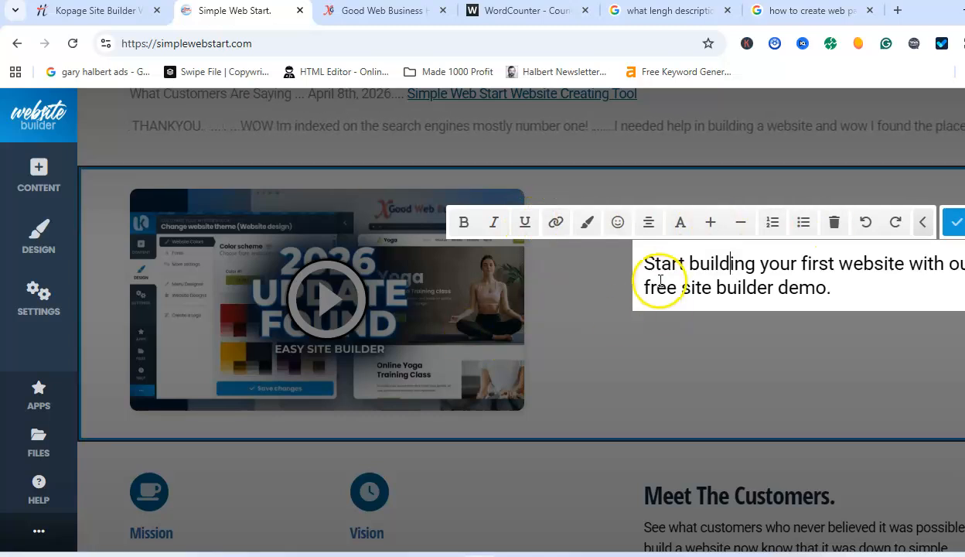
{"action": "left_click", "coordinate": [951, 224]}
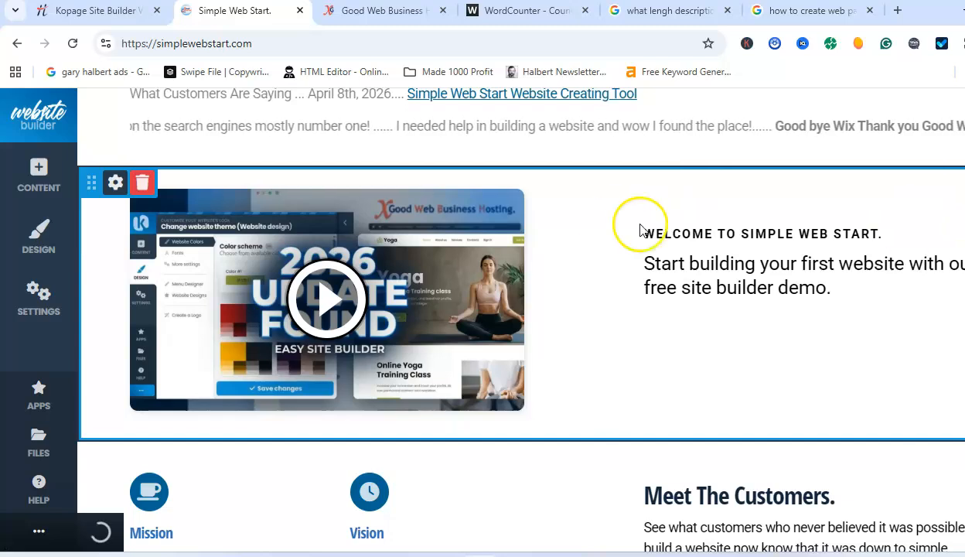
Open the content library between the welcome block and the Mission/Vision block, and browse the Banners, Contents and Features templates.
{"action": "scroll", "coordinate": [600, 243], "scroll_direction": "down", "scroll_amount": 3}
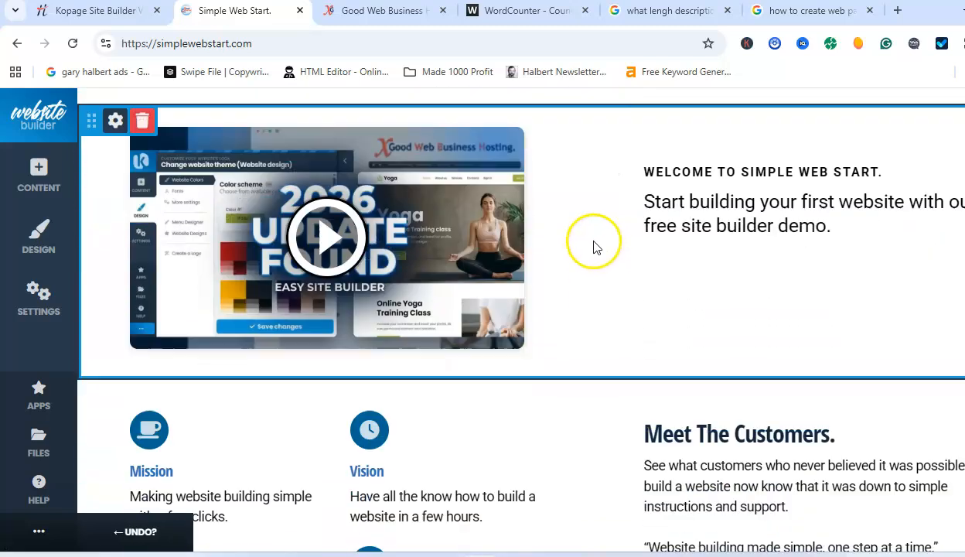
{"action": "scroll", "coordinate": [586, 248], "scroll_direction": "down", "scroll_amount": 1}
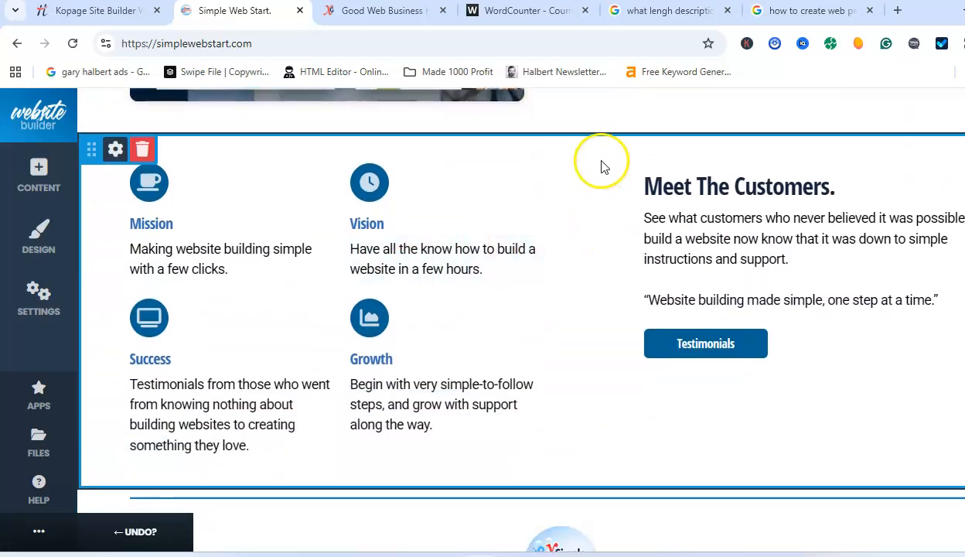
{"action": "scroll", "coordinate": [549, 243], "scroll_direction": "up", "scroll_amount": 1}
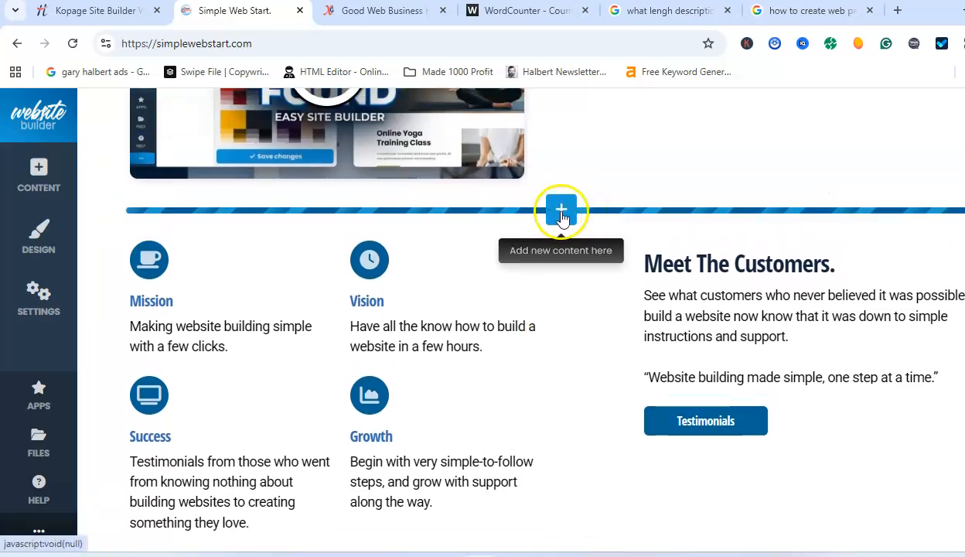
{"action": "left_click", "coordinate": [560, 209]}
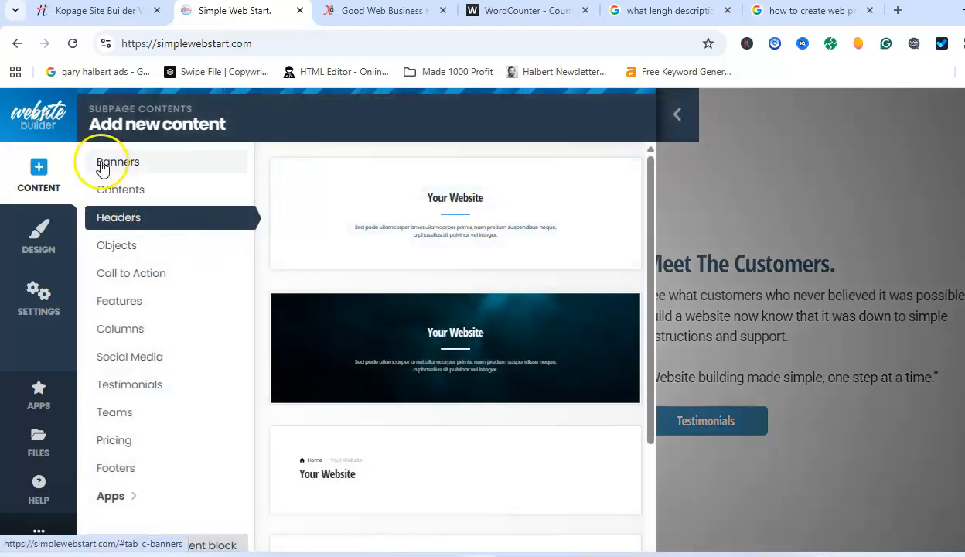
{"action": "left_click", "coordinate": [102, 164]}
{"action": "scroll", "coordinate": [376, 370], "scroll_direction": "down", "scroll_amount": 3}
{"action": "scroll", "coordinate": [351, 357], "scroll_direction": "up", "scroll_amount": 1}
{"action": "left_click", "coordinate": [118, 189]}
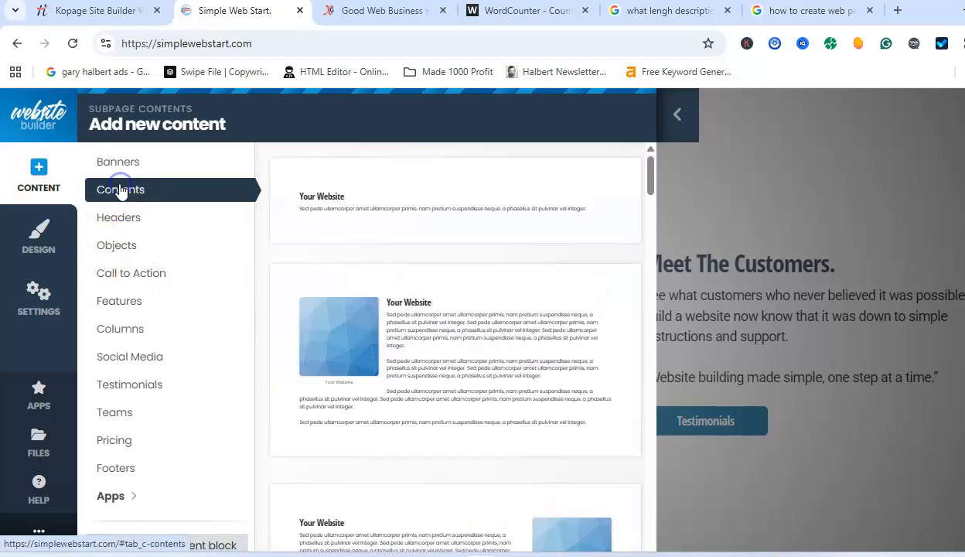
{"action": "left_click", "coordinate": [110, 303]}
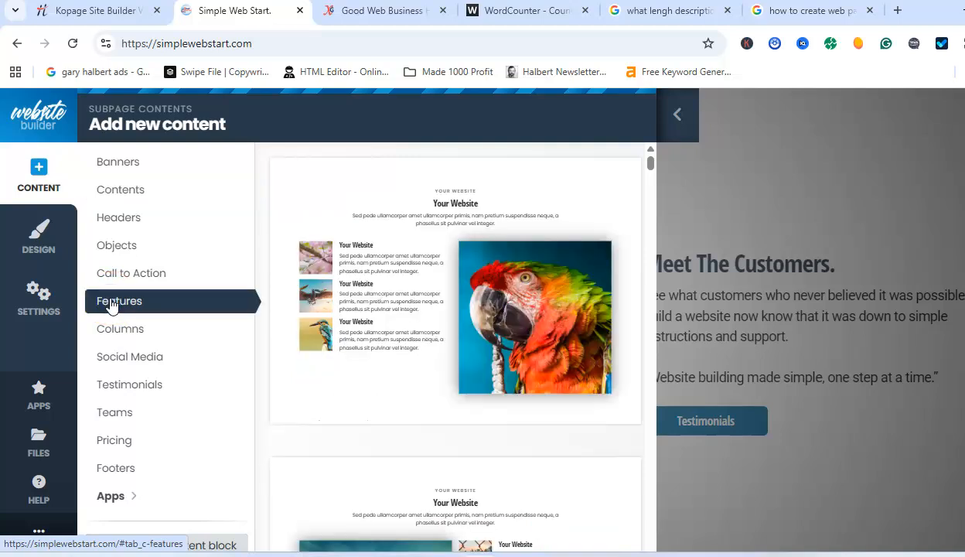
{"action": "scroll", "coordinate": [415, 327], "scroll_direction": "down", "scroll_amount": 7}
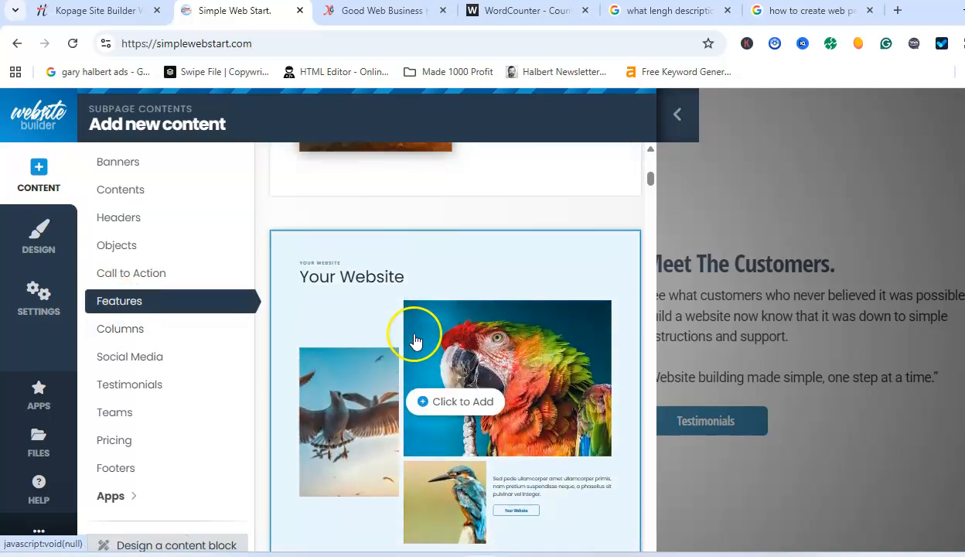
Browse the Columns, Social Media, Testimonials, Pricing and Apps content options, closing the library without adding anything.
{"action": "left_click", "coordinate": [145, 328]}
{"action": "left_click", "coordinate": [136, 362]}
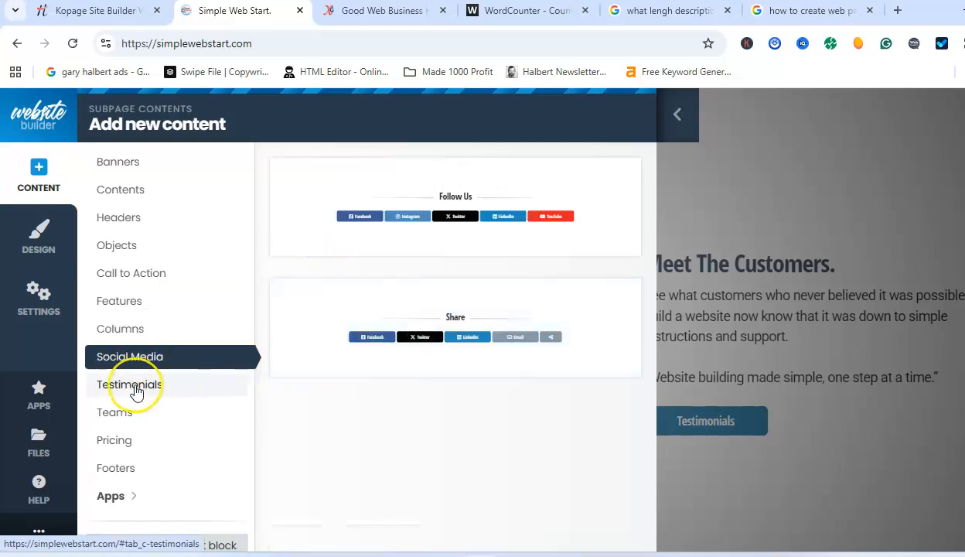
{"action": "left_click", "coordinate": [136, 393]}
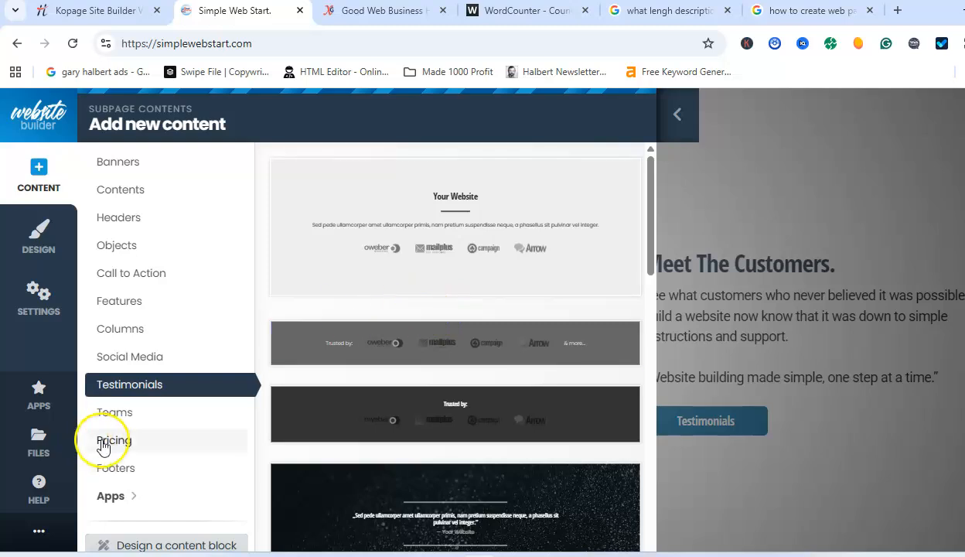
{"action": "left_click", "coordinate": [105, 444]}
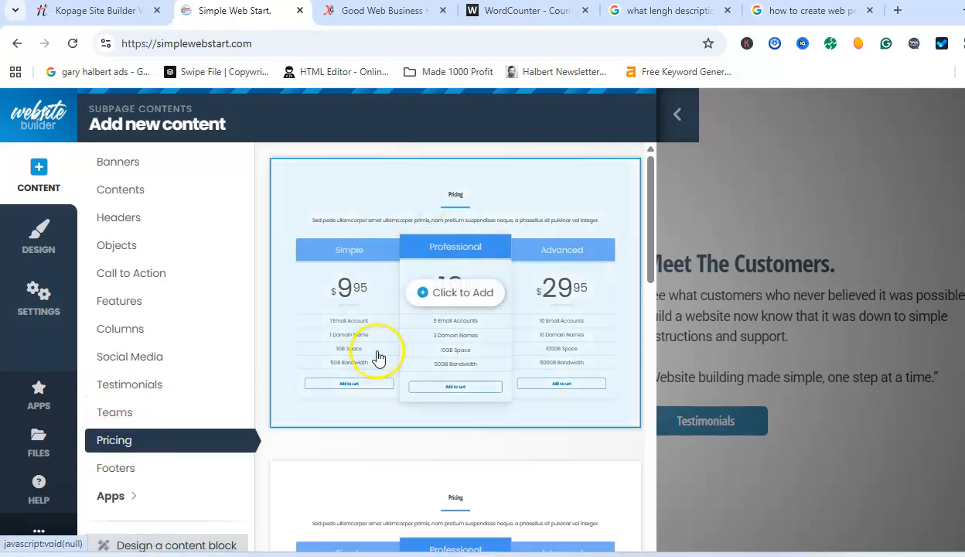
{"action": "left_click", "coordinate": [112, 499]}
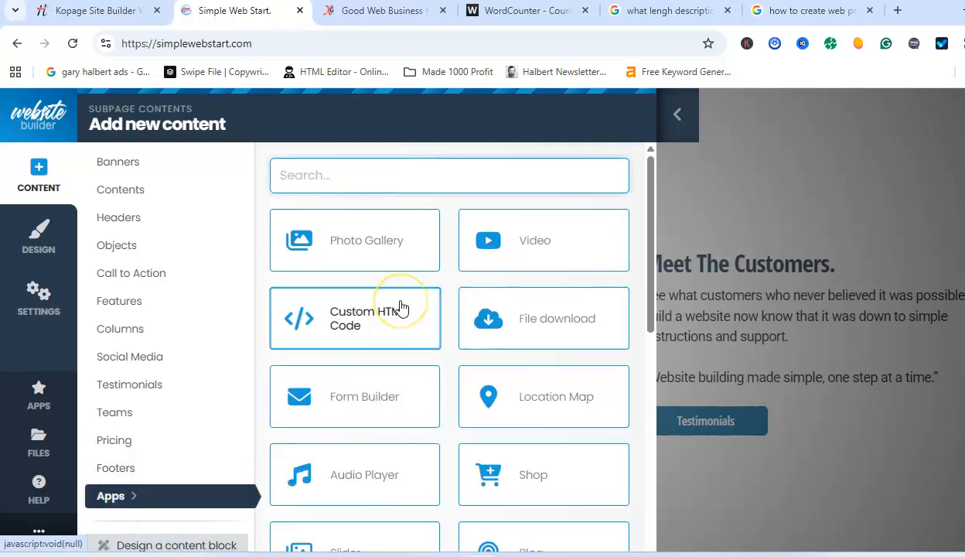
{"action": "scroll", "coordinate": [401, 309], "scroll_direction": "down", "scroll_amount": 4}
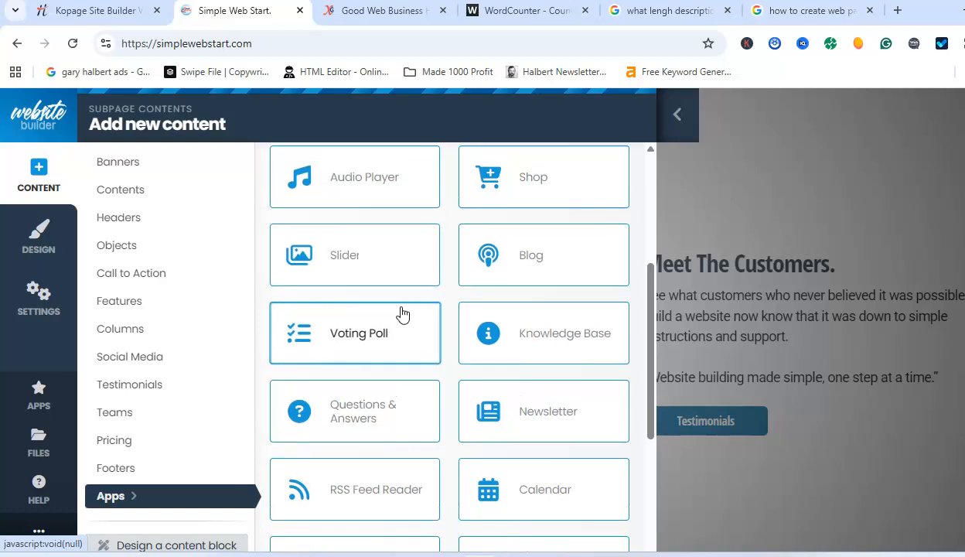
{"action": "scroll", "coordinate": [402, 312], "scroll_direction": "up", "scroll_amount": 1}
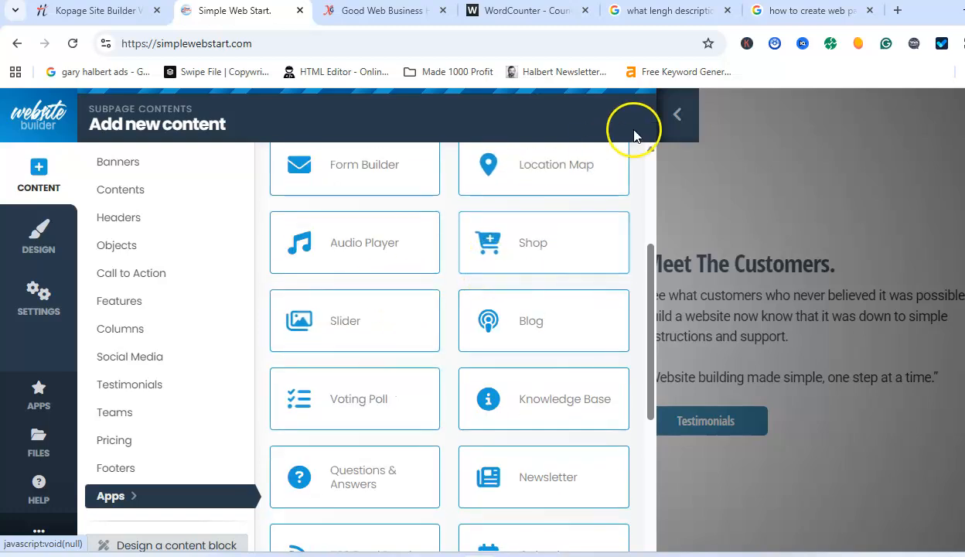
{"action": "left_click", "coordinate": [677, 118]}
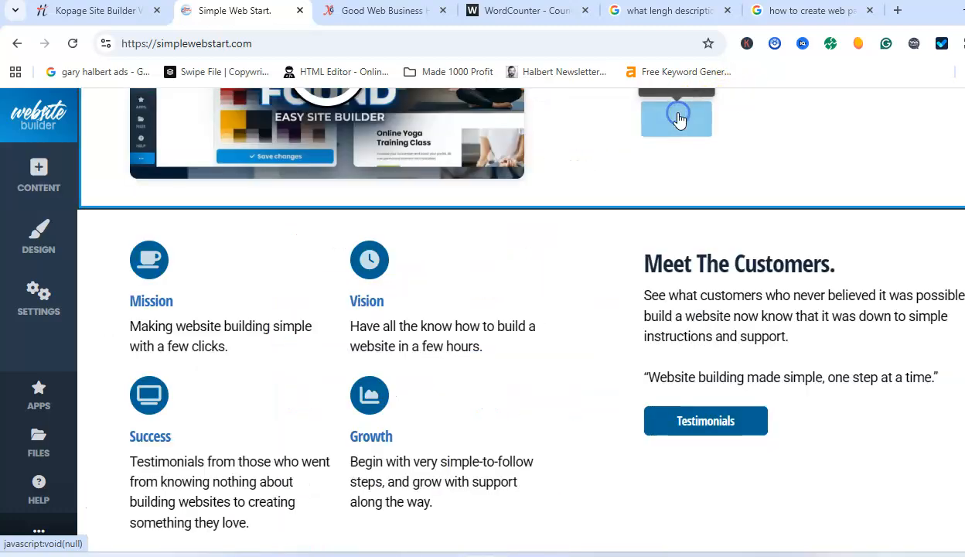
View the settings of the line separator at the start of the website footer and close them unchanged.
{"action": "scroll", "coordinate": [506, 276], "scroll_direction": "down", "scroll_amount": 4}
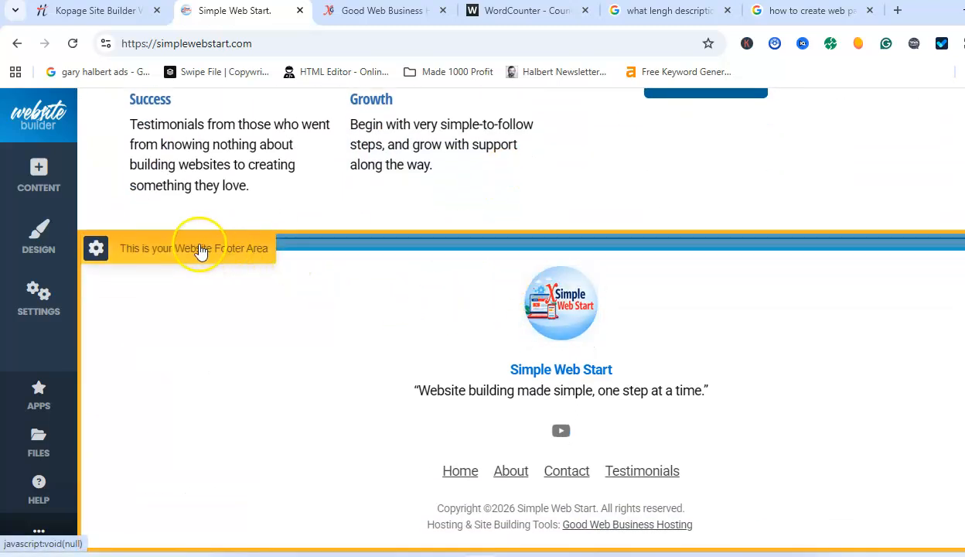
{"action": "left_click", "coordinate": [193, 251]}
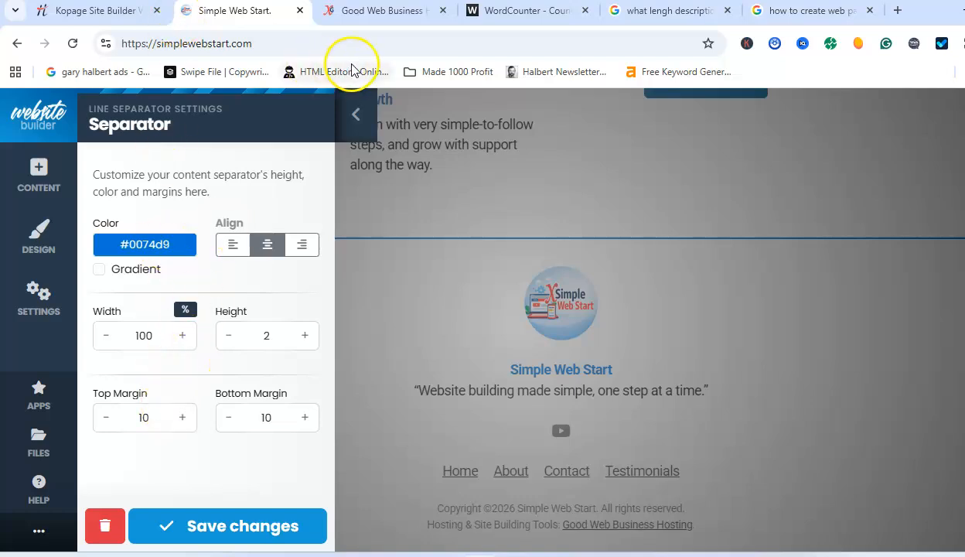
{"action": "left_click", "coordinate": [356, 114]}
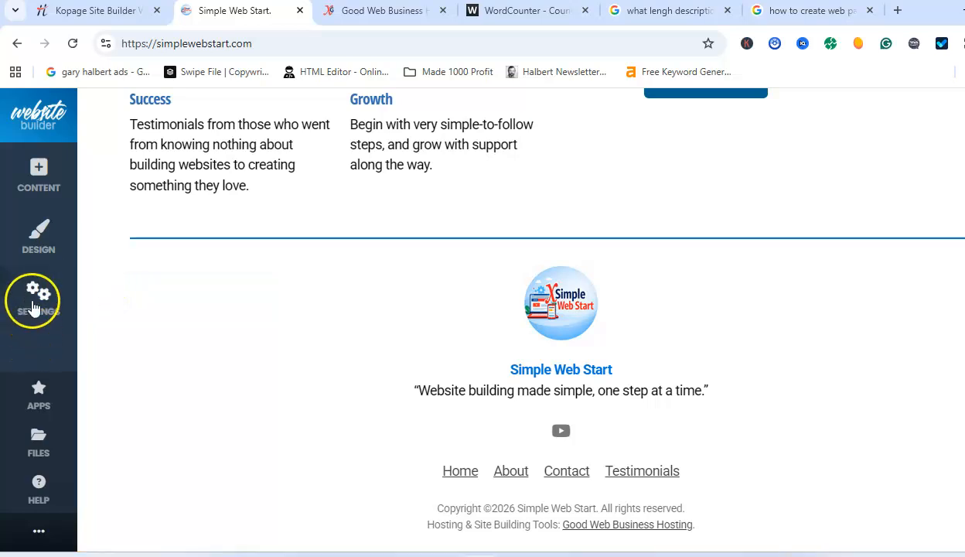
Review the available apps in the content library once more, close it, and return to the homepage's header block.
{"action": "left_click", "coordinate": [35, 174]}
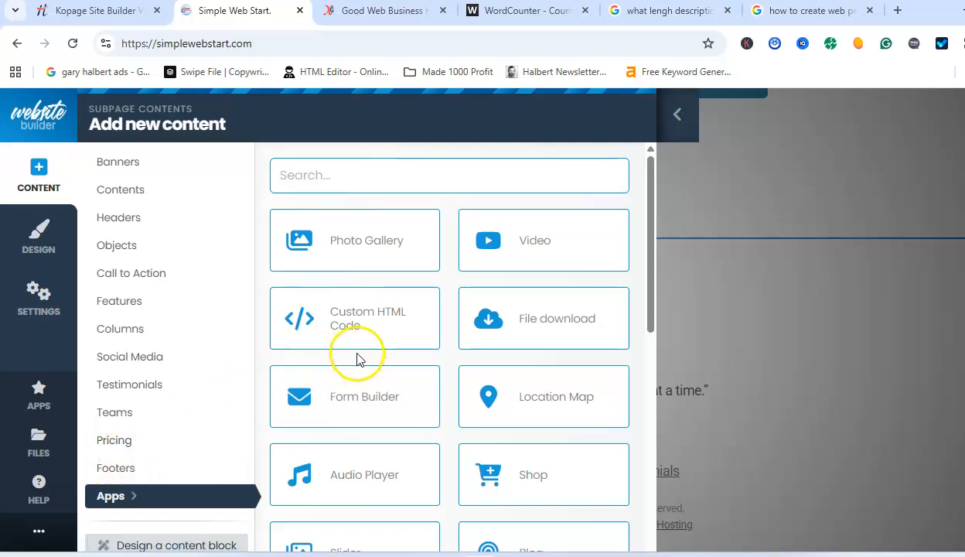
{"action": "left_click", "coordinate": [675, 122]}
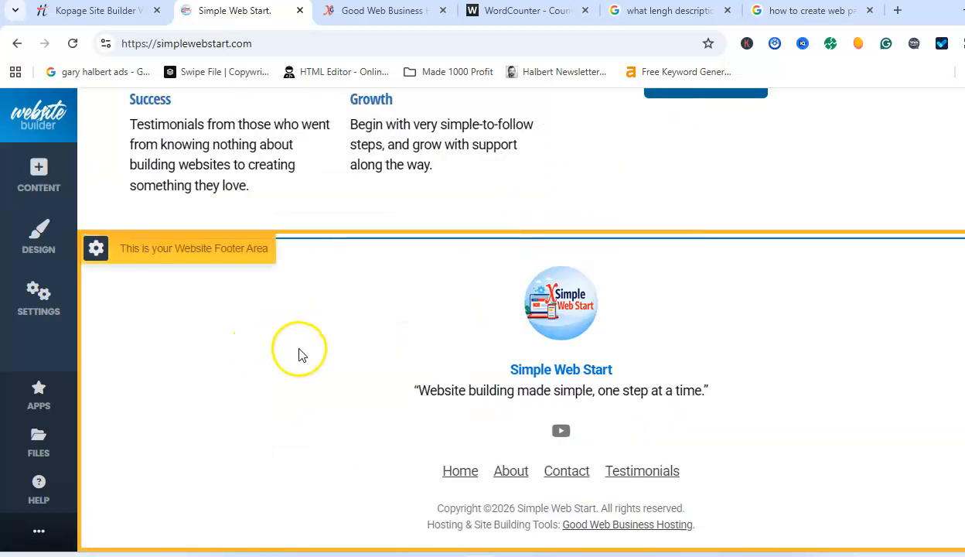
{"action": "scroll", "coordinate": [301, 353], "scroll_direction": "up", "scroll_amount": 4}
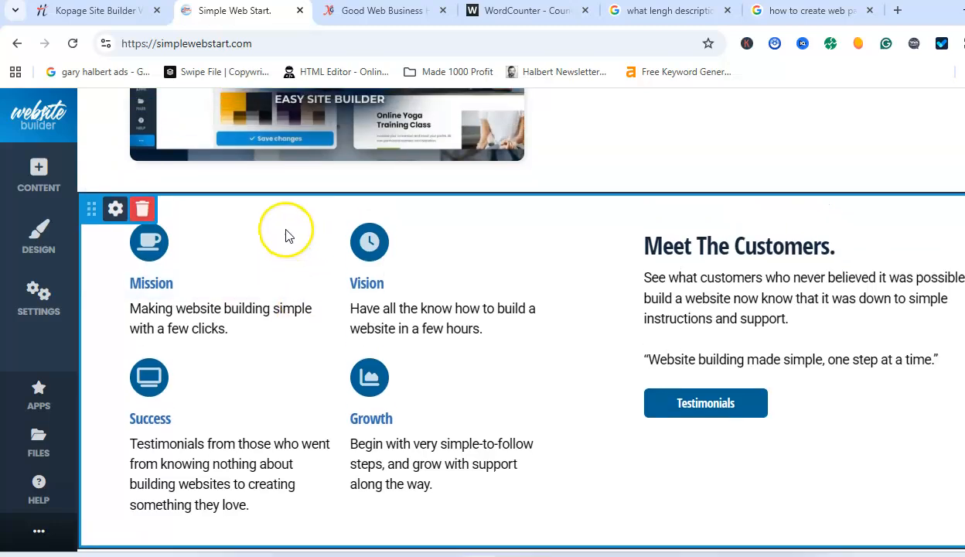
{"action": "scroll", "coordinate": [285, 235], "scroll_direction": "up", "scroll_amount": 6}
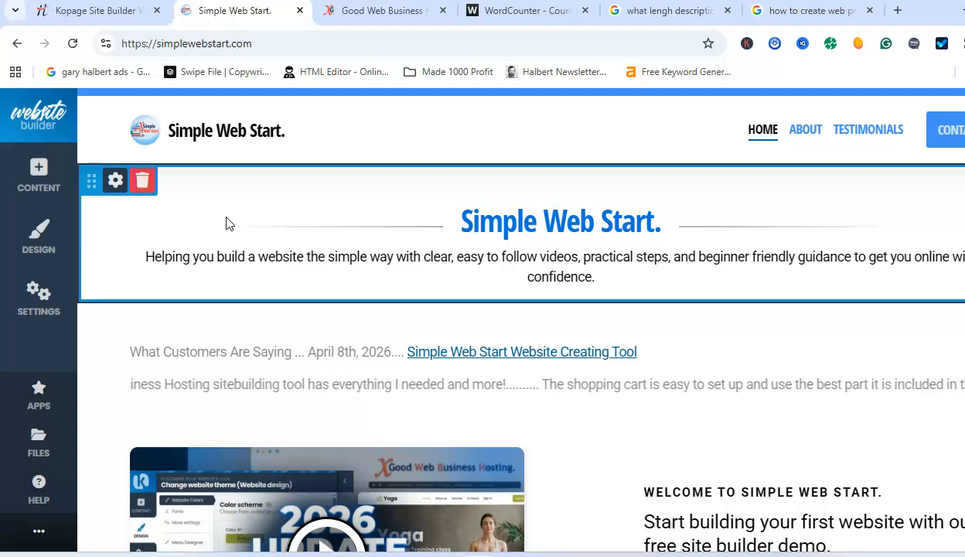
{"action": "left_click", "coordinate": [213, 299]}
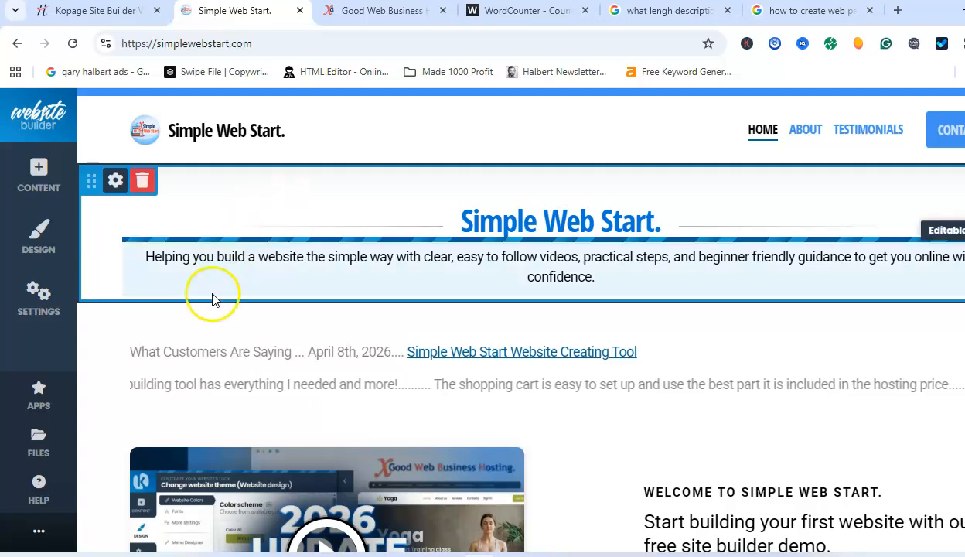
Examine the website's subpages list and the General Settings configuration, including the email and Maintenance mode options, and close both without saving.
{"action": "left_click", "coordinate": [36, 287]}
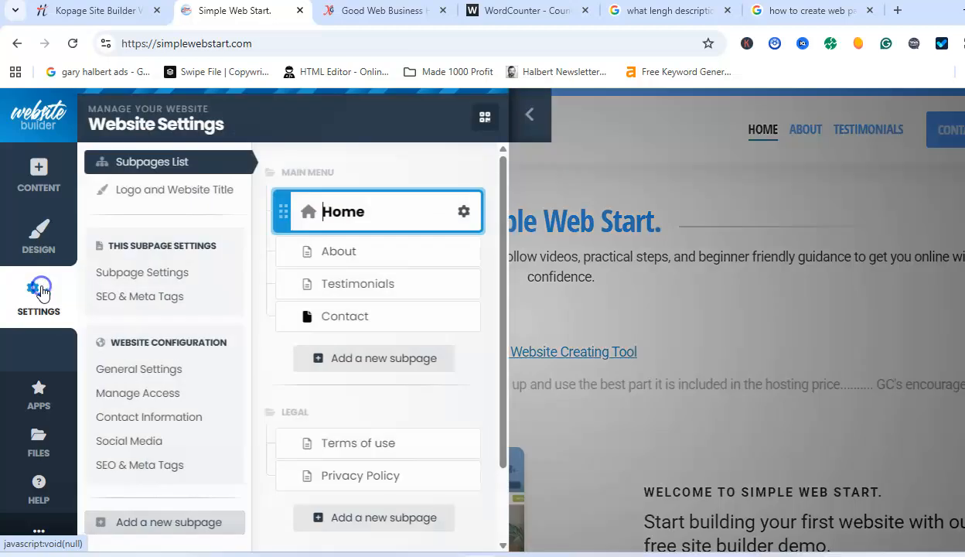
{"action": "scroll", "coordinate": [323, 287], "scroll_direction": "down", "scroll_amount": 2}
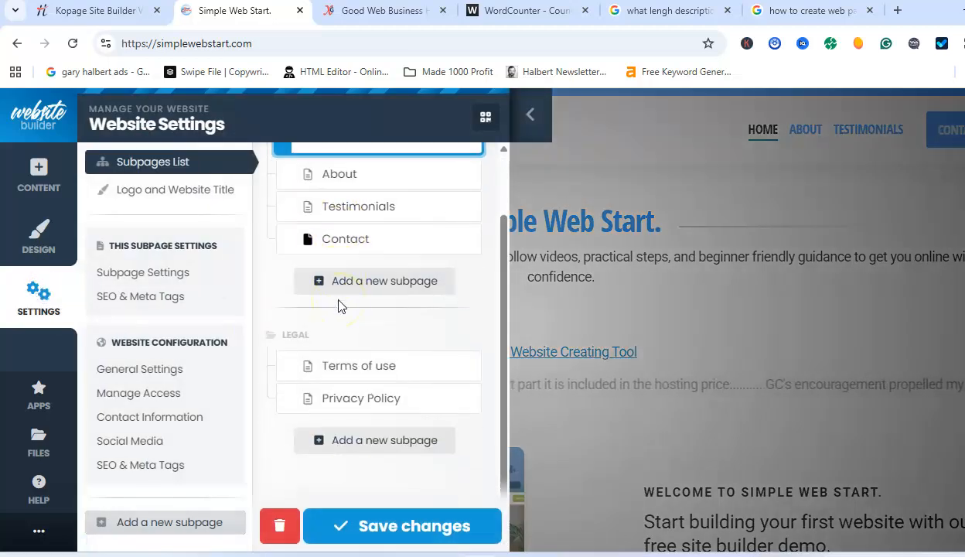
{"action": "scroll", "coordinate": [338, 303], "scroll_direction": "up", "scroll_amount": 2}
{"action": "scroll", "coordinate": [338, 303], "scroll_direction": "down", "scroll_amount": 2}
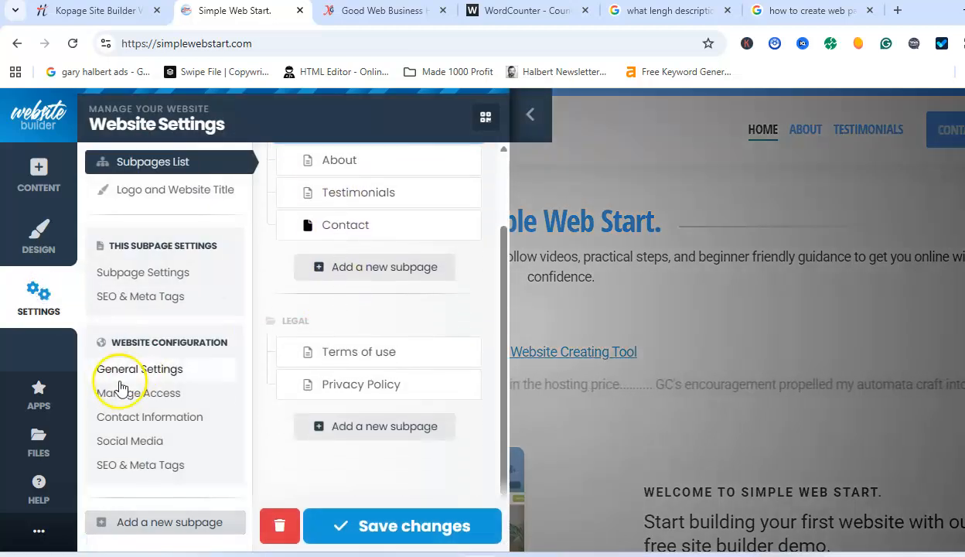
{"action": "left_click", "coordinate": [123, 370]}
{"action": "scroll", "coordinate": [290, 324], "scroll_direction": "down", "scroll_amount": 1}
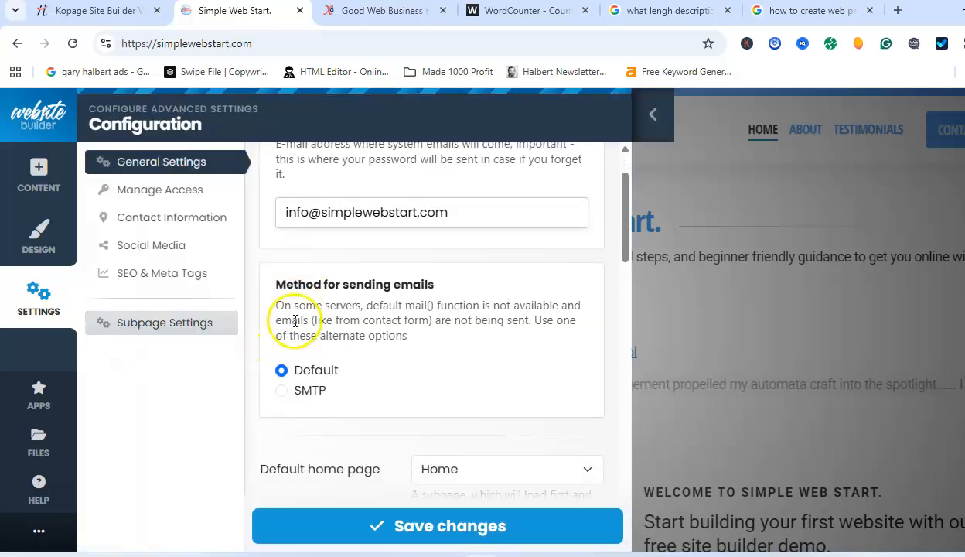
{"action": "scroll", "coordinate": [296, 320], "scroll_direction": "down", "scroll_amount": 10}
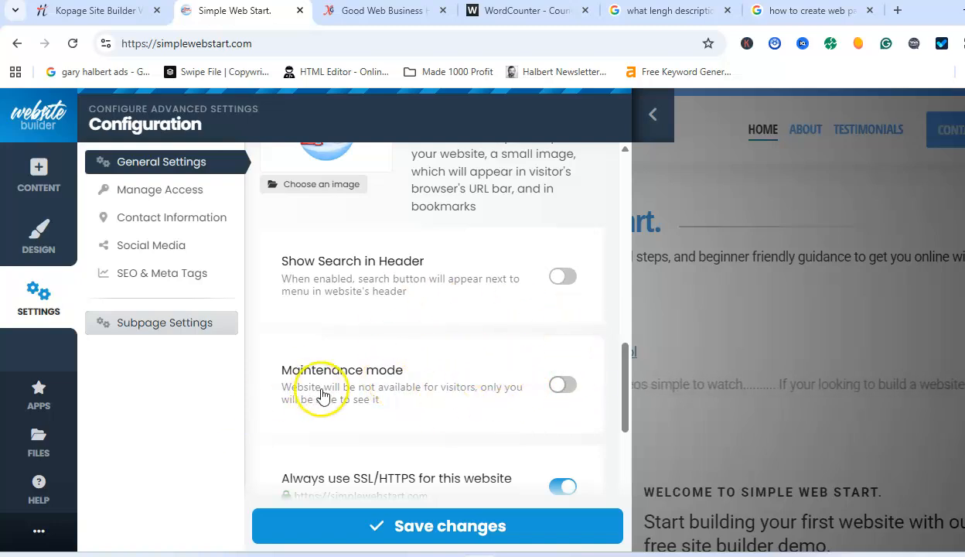
{"action": "left_click", "coordinate": [653, 117]}
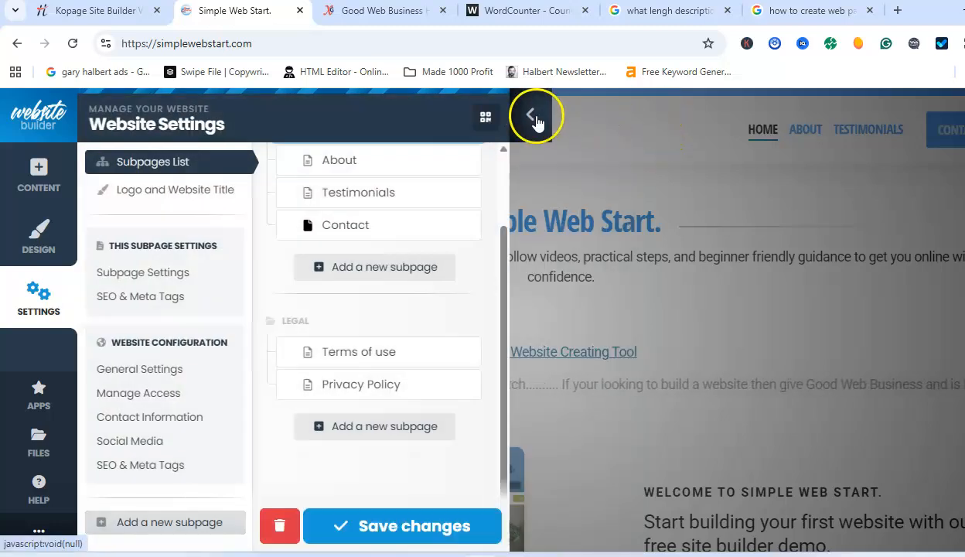
{"action": "left_click", "coordinate": [530, 117]}
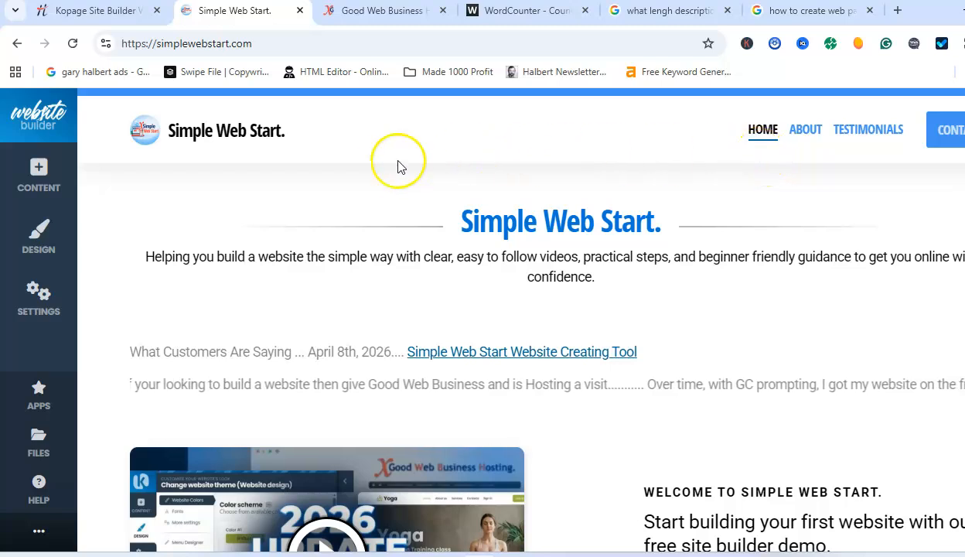
View the form for adding a new subpage to the main menu, and close it and the website settings without creating one.
{"action": "left_click", "coordinate": [39, 298]}
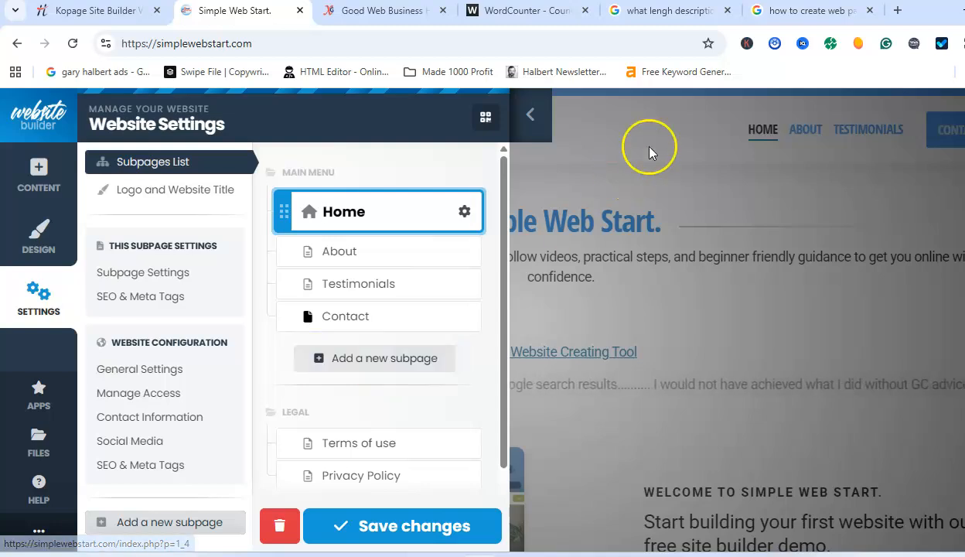
{"action": "left_click", "coordinate": [356, 364]}
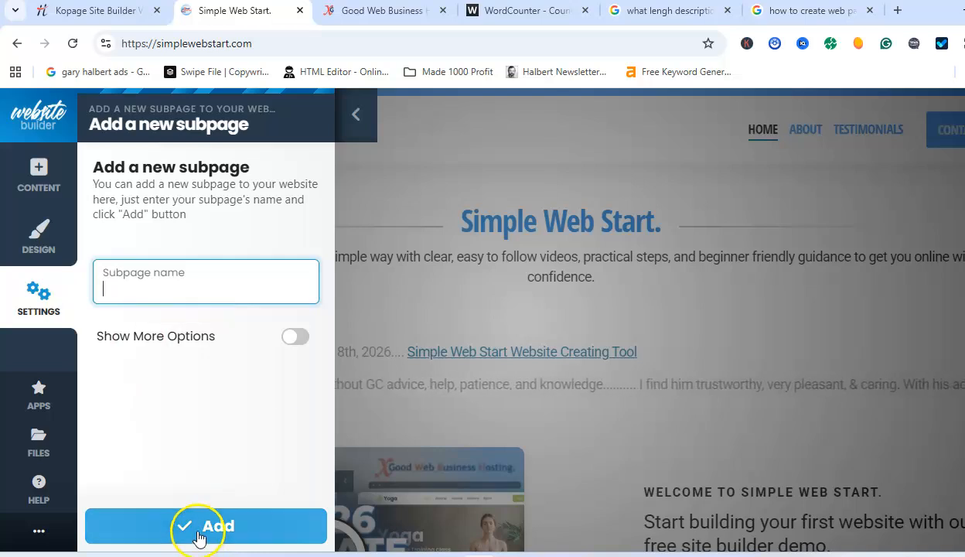
{"action": "left_click", "coordinate": [355, 115]}
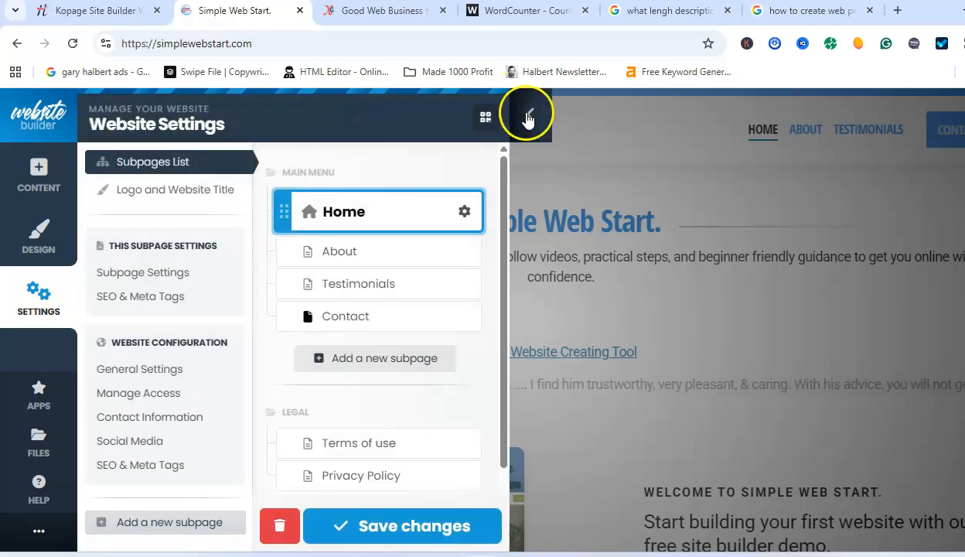
{"action": "left_click", "coordinate": [526, 114]}
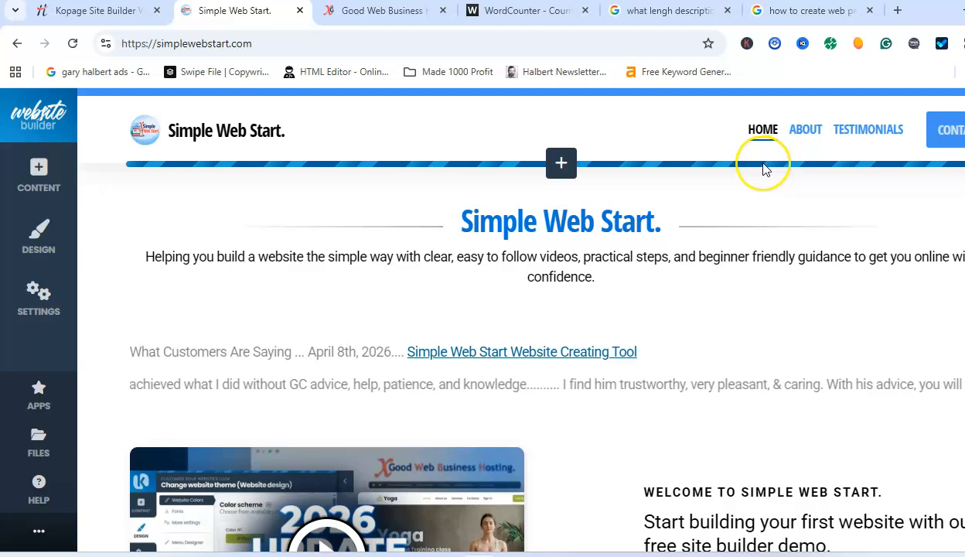